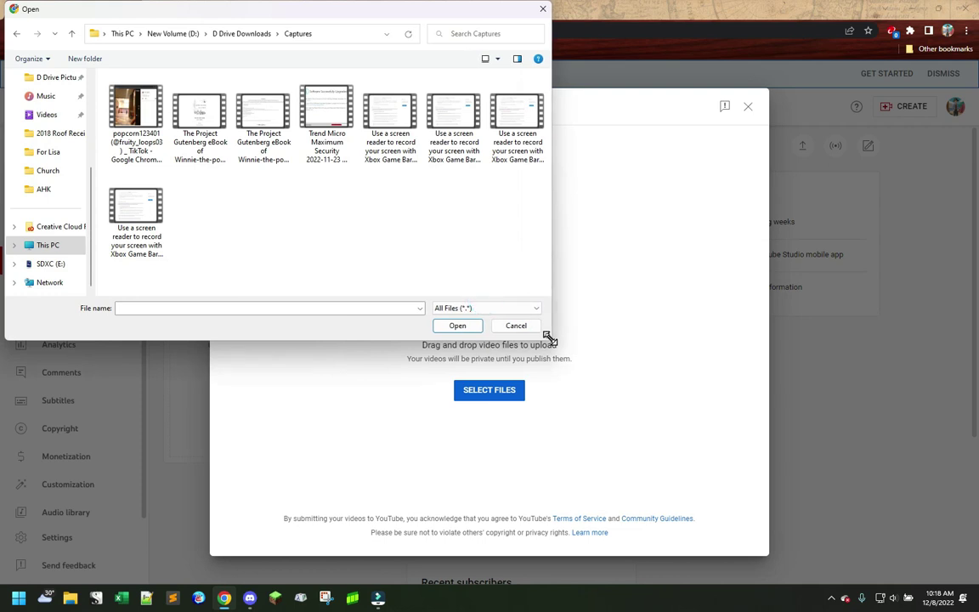
- Upload the last Xbox Game Bar screen recording in the Captures folder and dismiss the two feature tips
{"action": "left_click", "coordinate": [140, 205]}
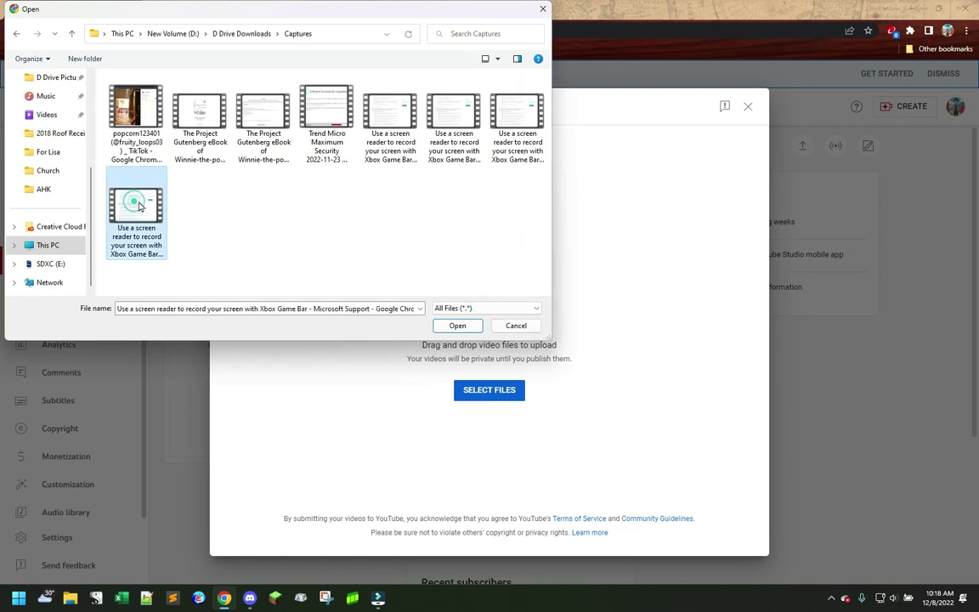
{"action": "left_click", "coordinate": [453, 325]}
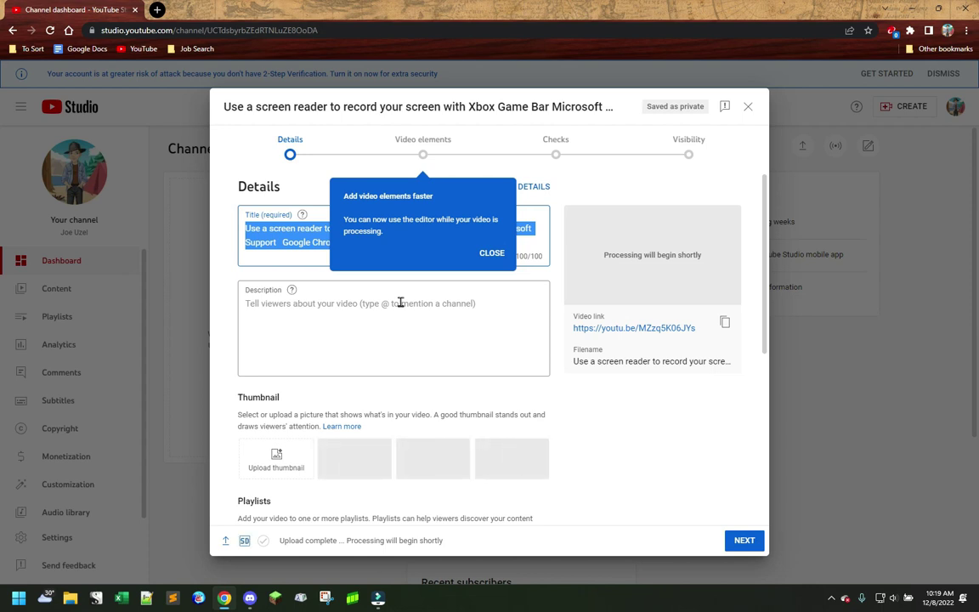
{"action": "left_click", "coordinate": [493, 255]}
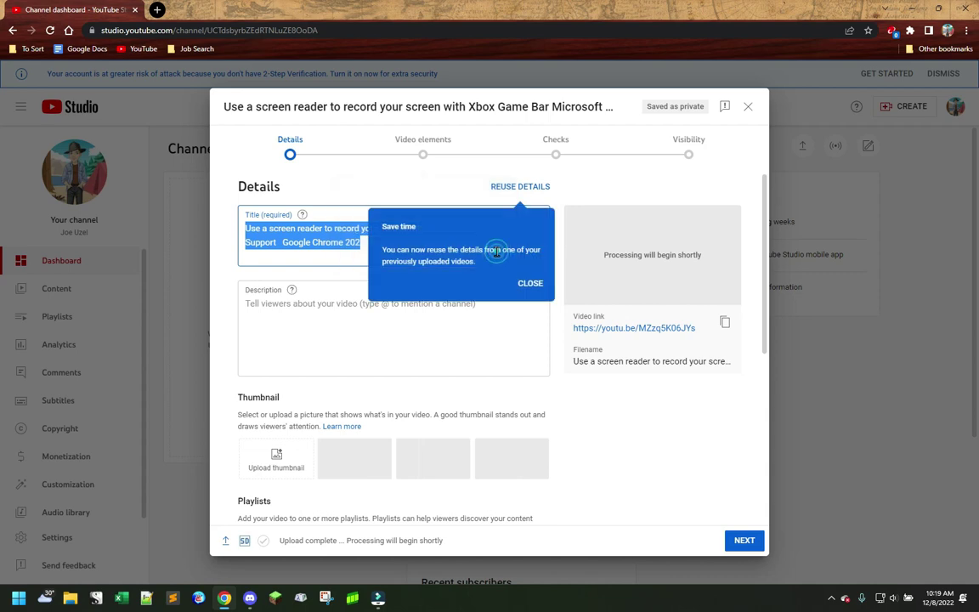
{"action": "left_click", "coordinate": [539, 287]}
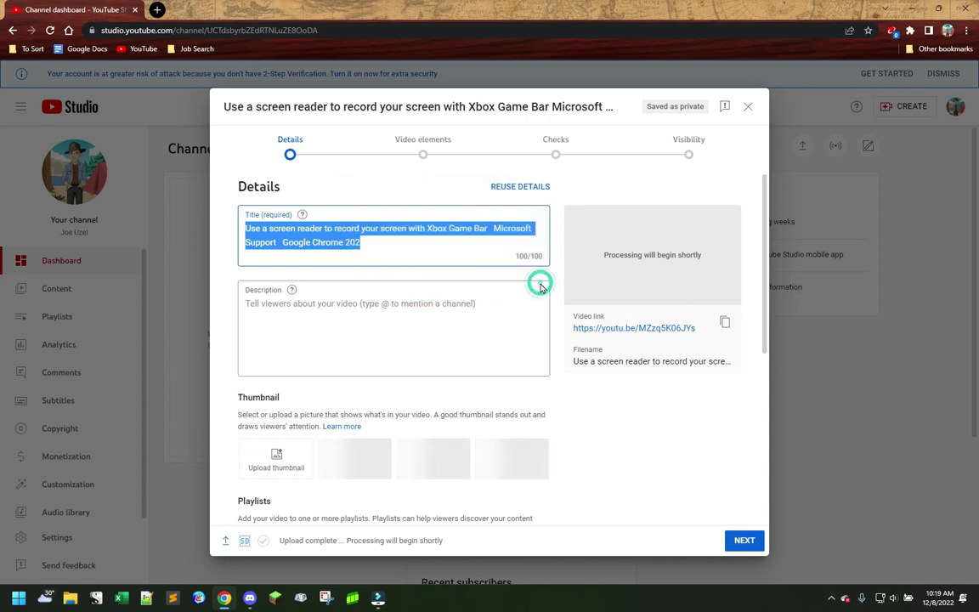
- Replace the video title with "Test File Upload to YouTube Studio"
{"action": "left_click", "coordinate": [255, 235]}
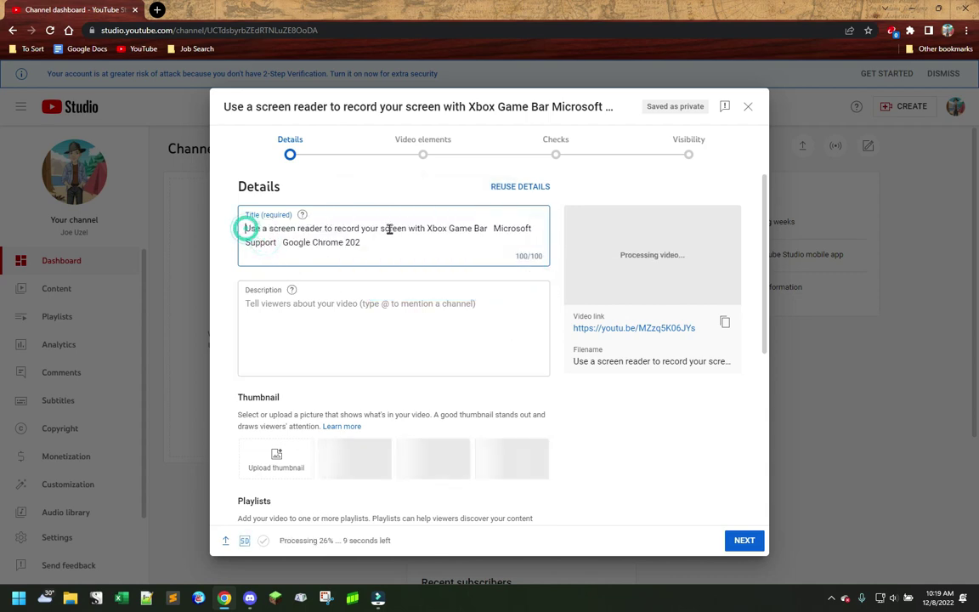
{"action": "left_click_drag", "start_coordinate": [244, 228], "coordinate": [390, 244]}
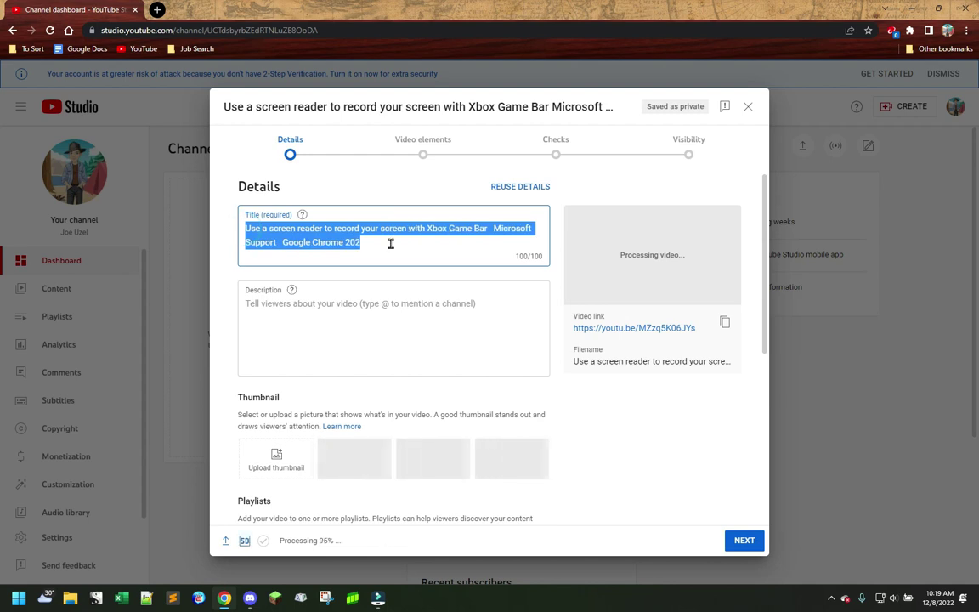
{"action": "type", "text": "Test"}
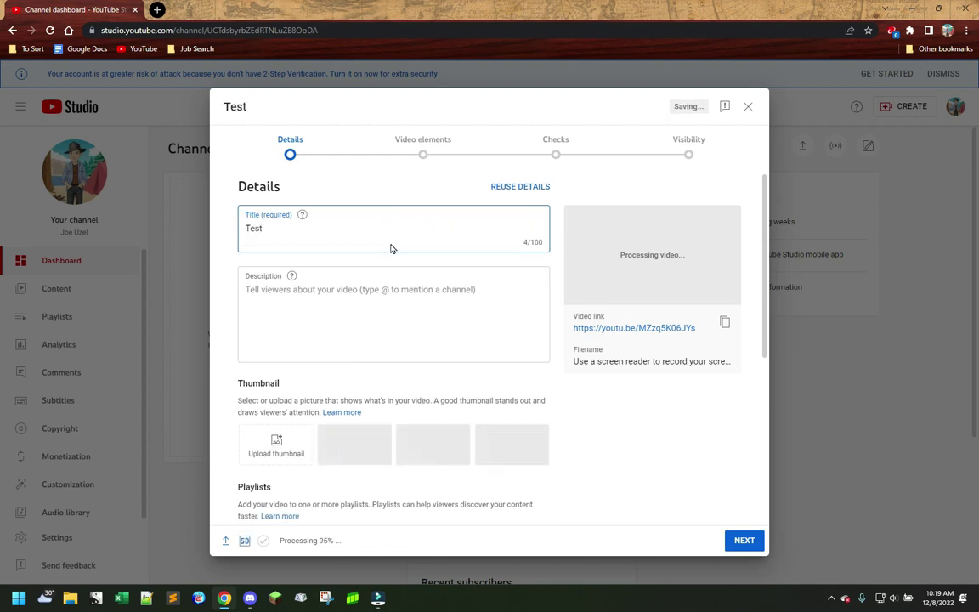
{"action": "type", "text": " File"}
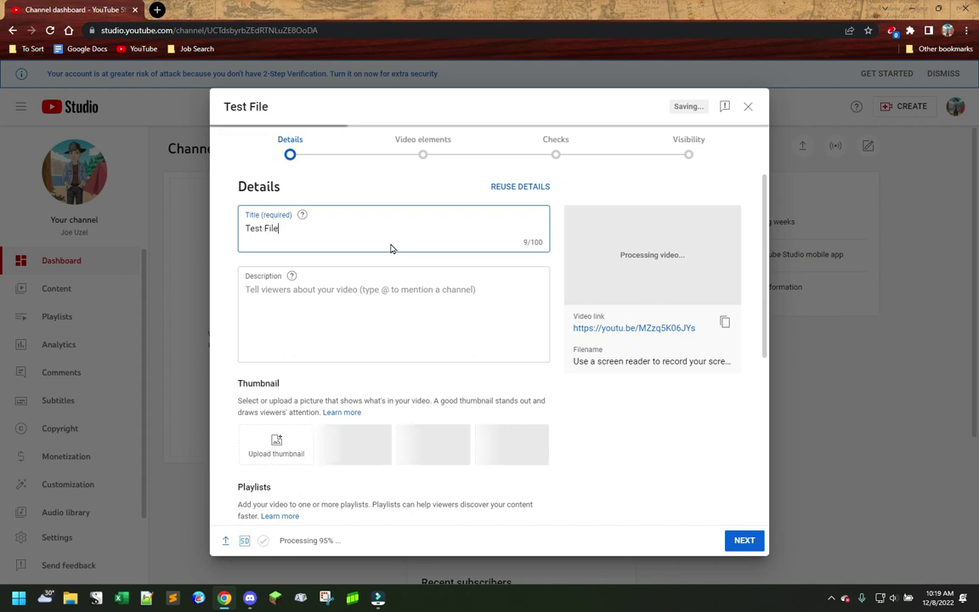
{"action": "type", "text": " Upload to You"}
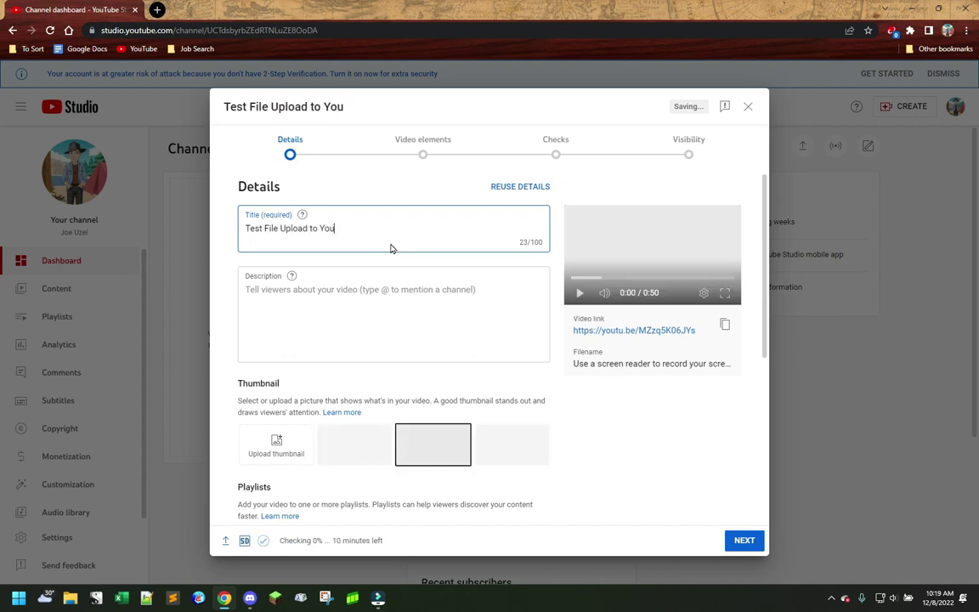
{"action": "type", "text": "Tube Stuide"}
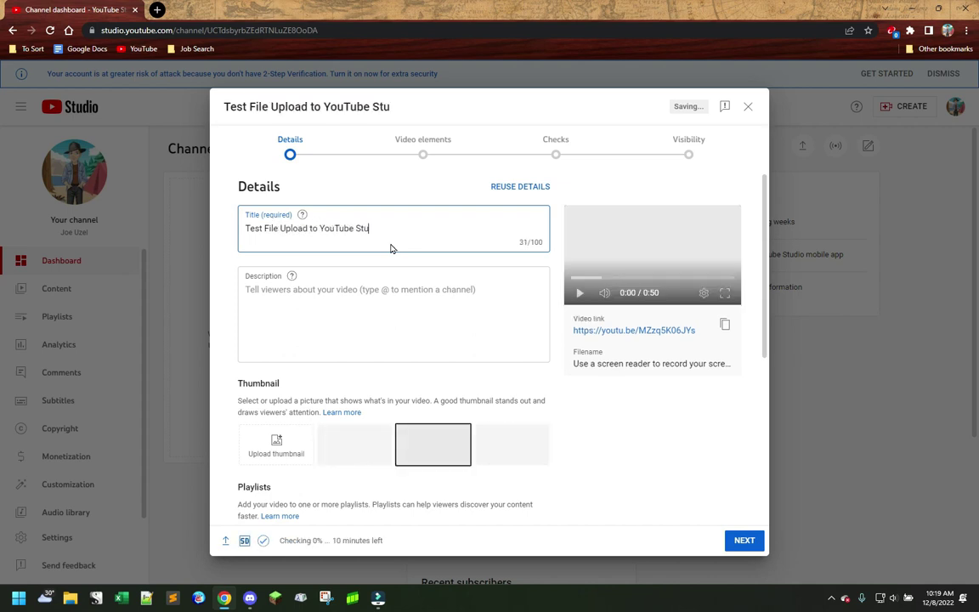
{"action": "key", "text": "BackSpace"}
{"action": "type", "text": "dio"}
- Set the video's audience to "Yes, it's made for kids" and expand the advanced age restriction options
{"action": "left_click", "coordinate": [387, 317]}
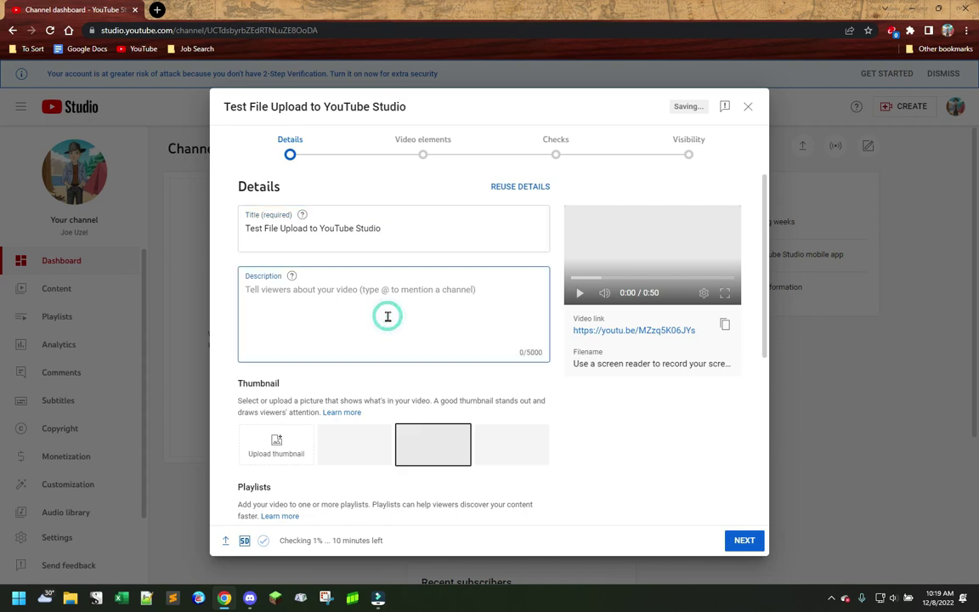
{"action": "scroll", "coordinate": [478, 356], "scroll_direction": "down", "scroll_amount": 2}
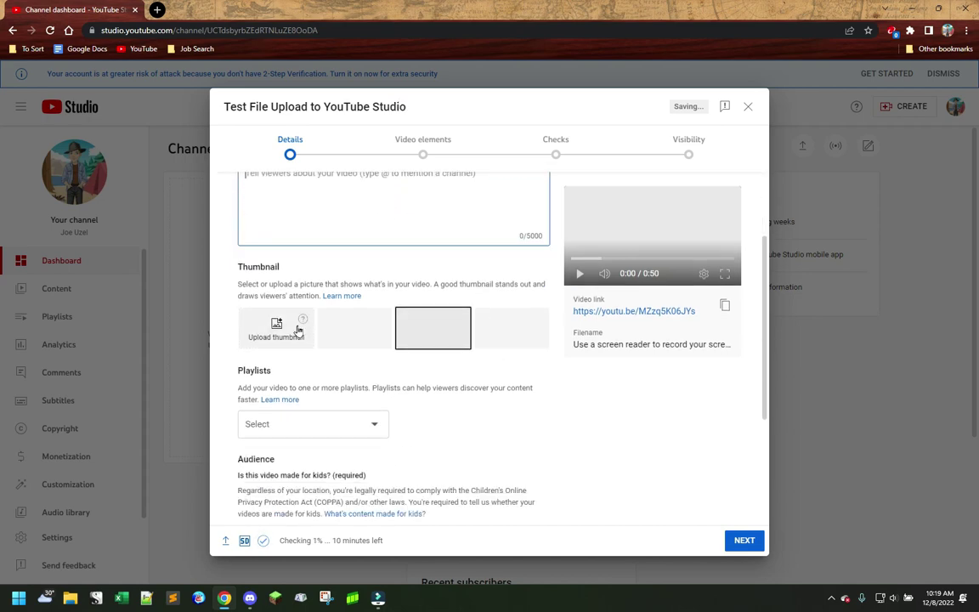
{"action": "scroll", "coordinate": [589, 372], "scroll_direction": "down", "scroll_amount": 3}
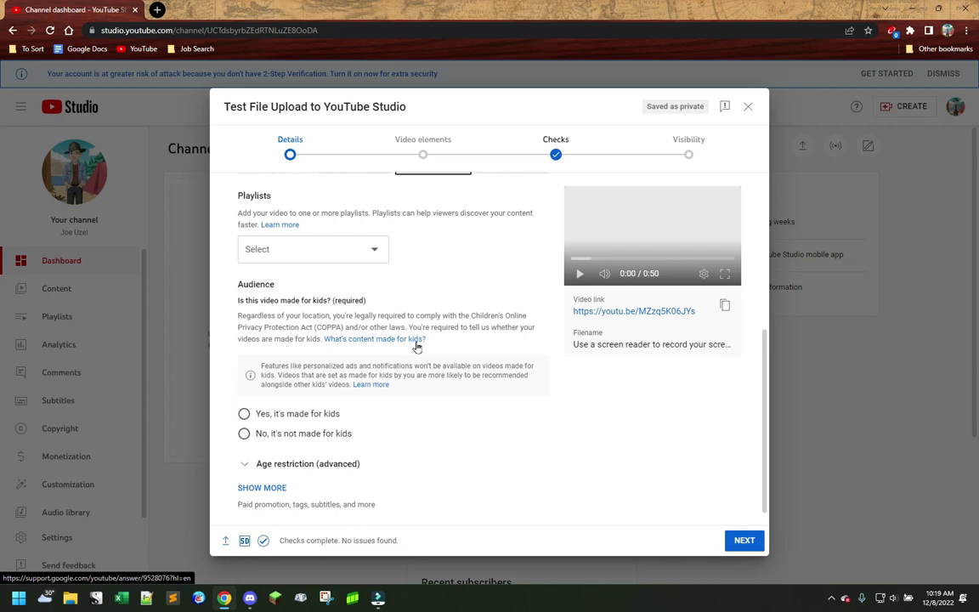
{"action": "scroll", "coordinate": [397, 299], "scroll_direction": "down", "scroll_amount": 1}
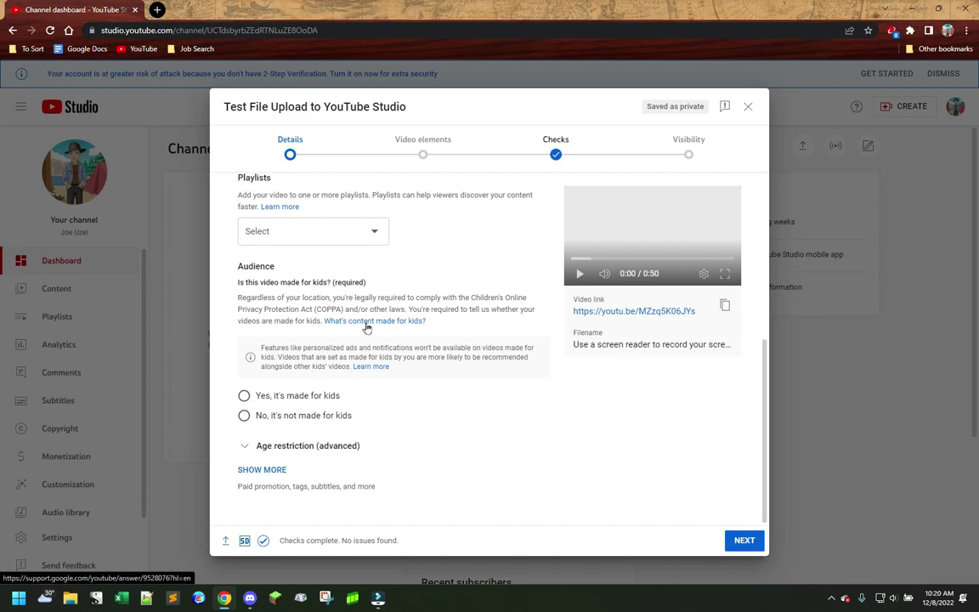
{"action": "left_click", "coordinate": [245, 397]}
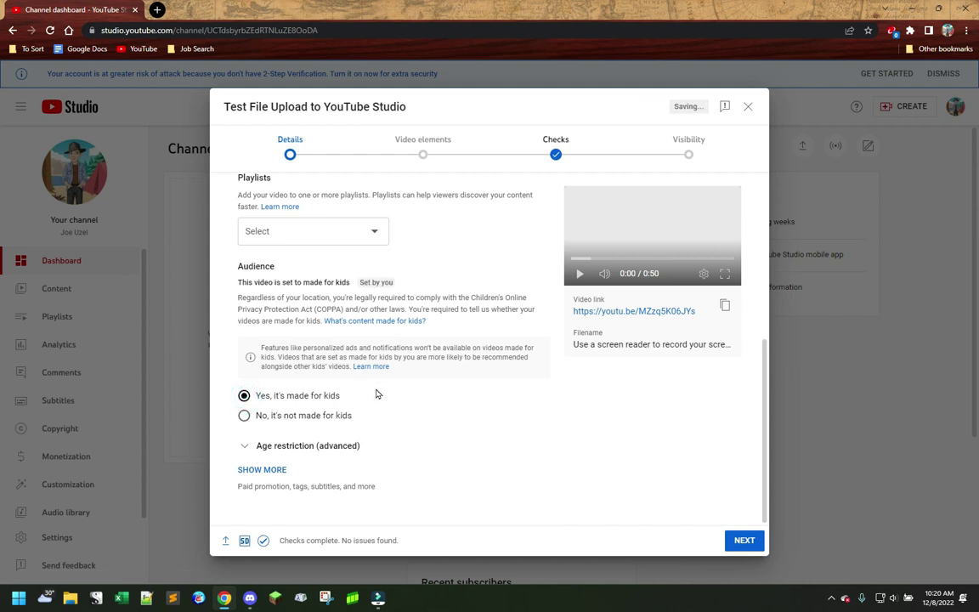
{"action": "left_click", "coordinate": [253, 450]}
{"action": "scroll", "coordinate": [400, 416], "scroll_direction": "down", "scroll_amount": 2}
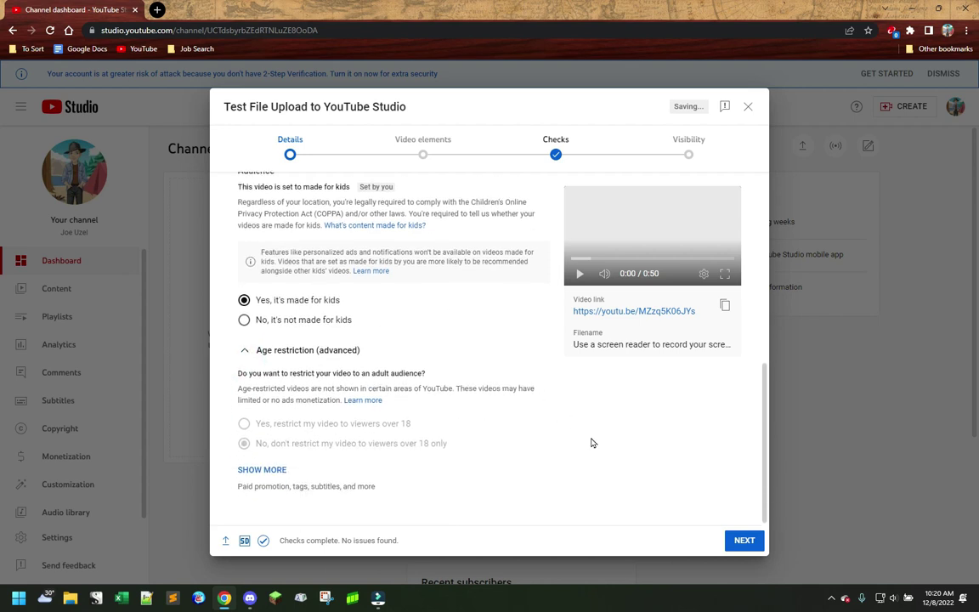
- Expand the additional video details and add the tags Xbox, streaming and recording
{"action": "left_click", "coordinate": [268, 470]}
{"action": "scroll", "coordinate": [518, 349], "scroll_direction": "down", "scroll_amount": 5}
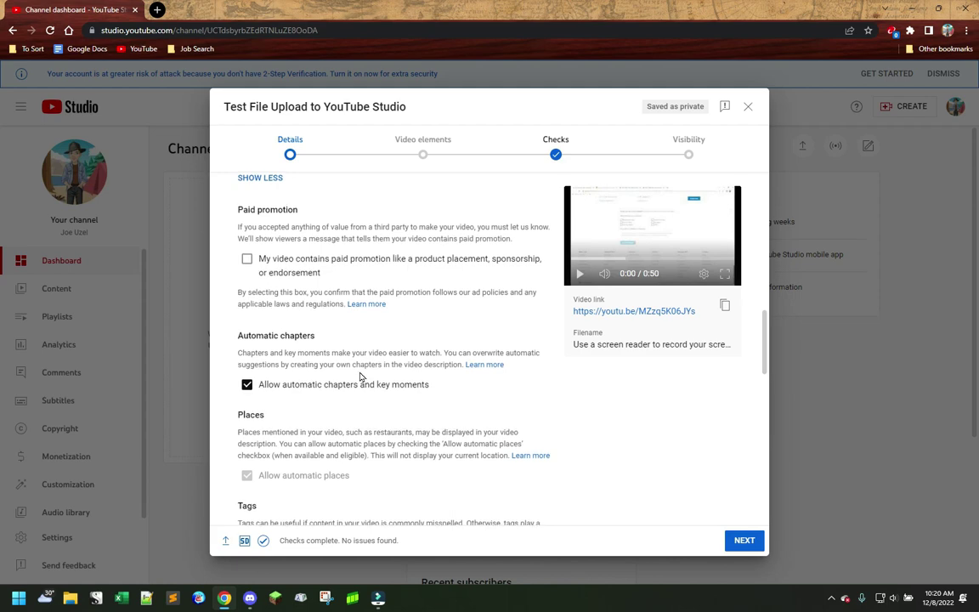
{"action": "scroll", "coordinate": [360, 377], "scroll_direction": "down", "scroll_amount": 2}
{"action": "scroll", "coordinate": [361, 365], "scroll_direction": "down", "scroll_amount": 2}
{"action": "left_click", "coordinate": [352, 330]}
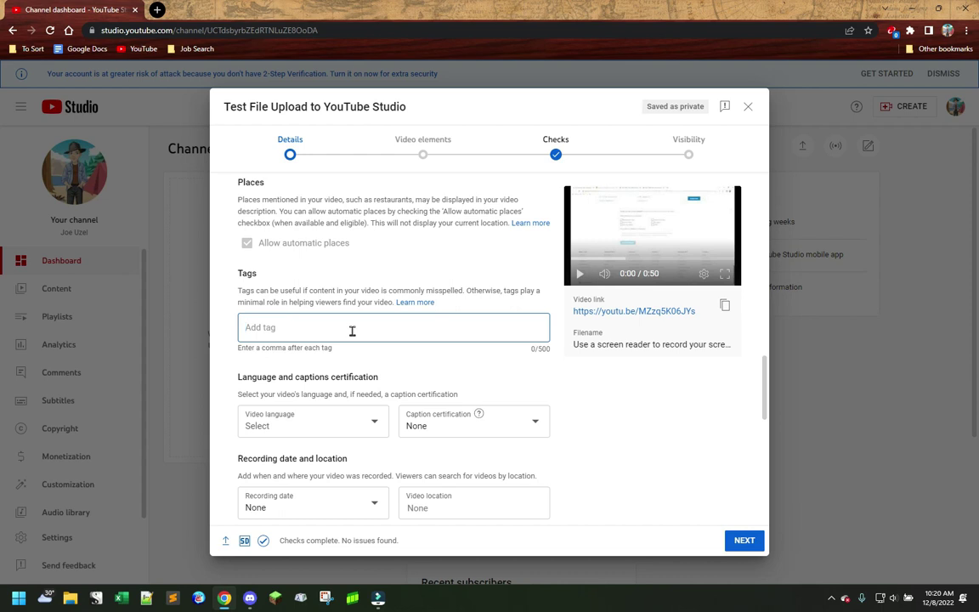
{"action": "type", "text": "Xbox"}
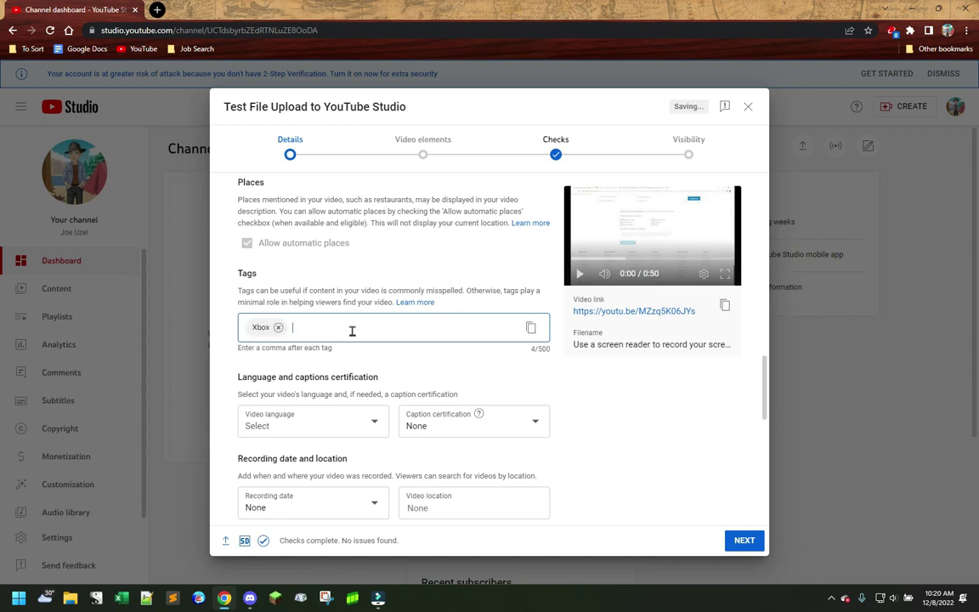
{"action": "type", "text": "streaming,"}
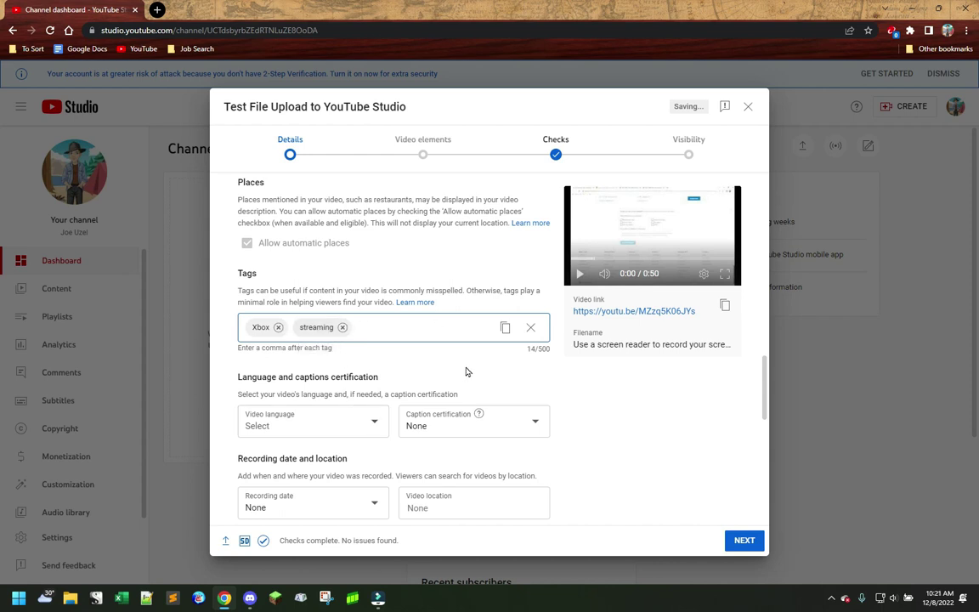
{"action": "type", "text": "recording,"}
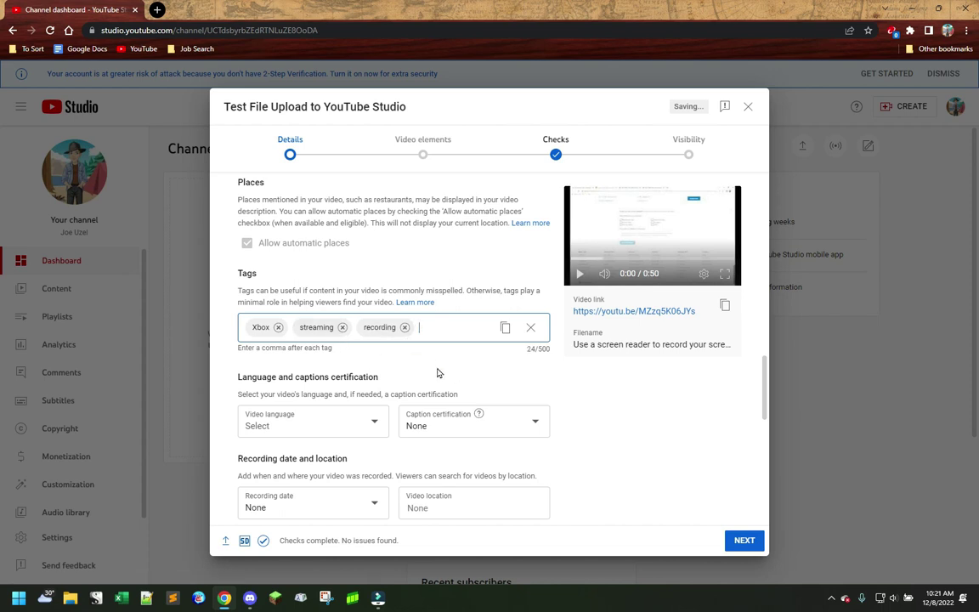
- Check the available license types for the video, keeping the Standard YouTube License
{"action": "scroll", "coordinate": [430, 363], "scroll_direction": "down", "scroll_amount": 1}
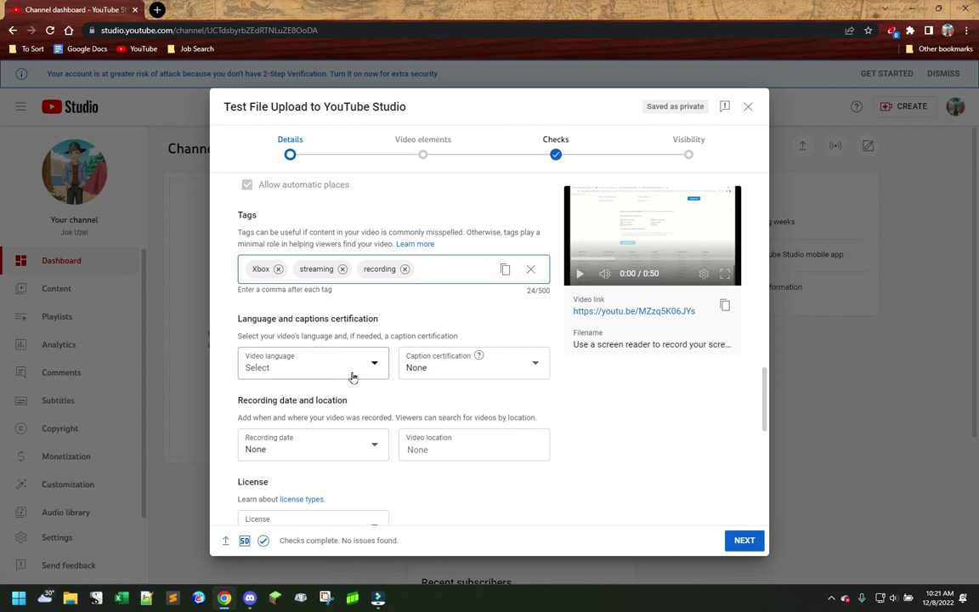
{"action": "scroll", "coordinate": [291, 323], "scroll_direction": "down", "scroll_amount": 1}
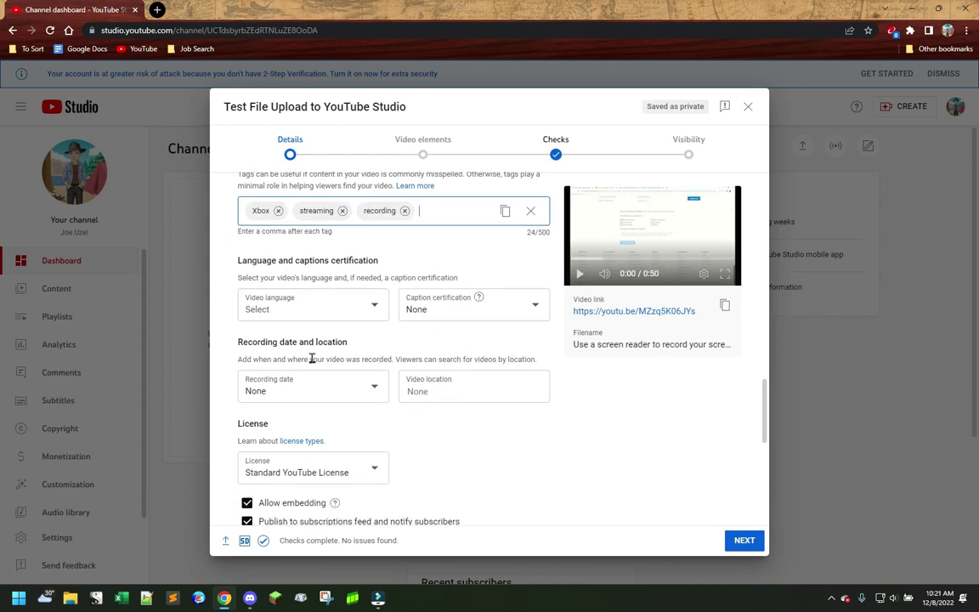
{"action": "scroll", "coordinate": [541, 395], "scroll_direction": "down", "scroll_amount": 3}
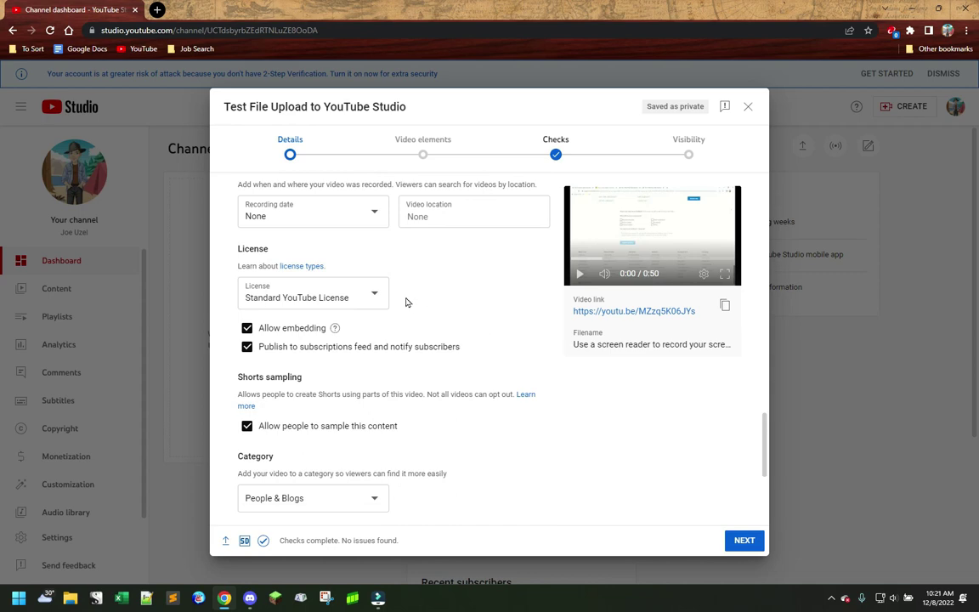
{"action": "left_click", "coordinate": [376, 294]}
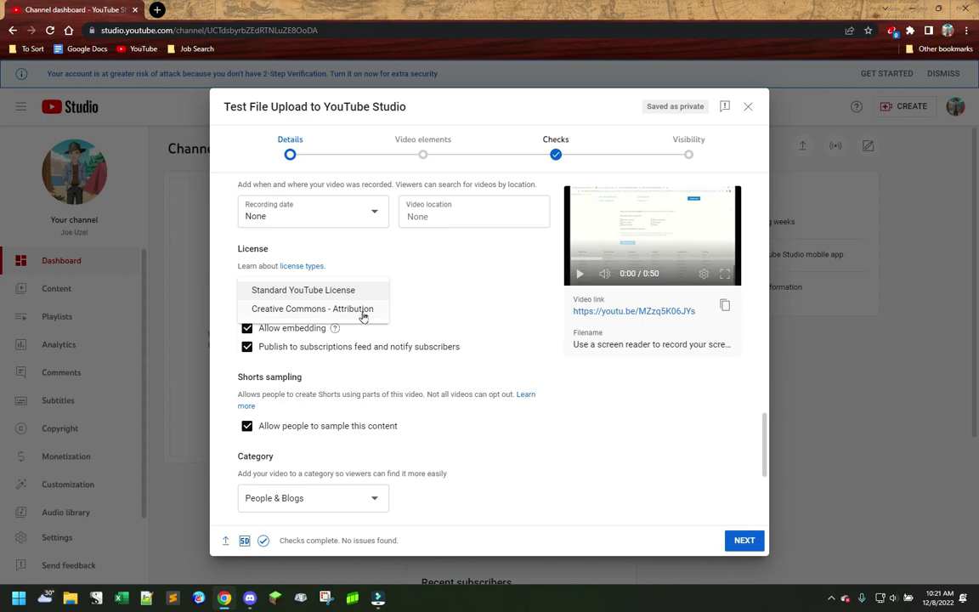
{"action": "left_click", "coordinate": [527, 367]}
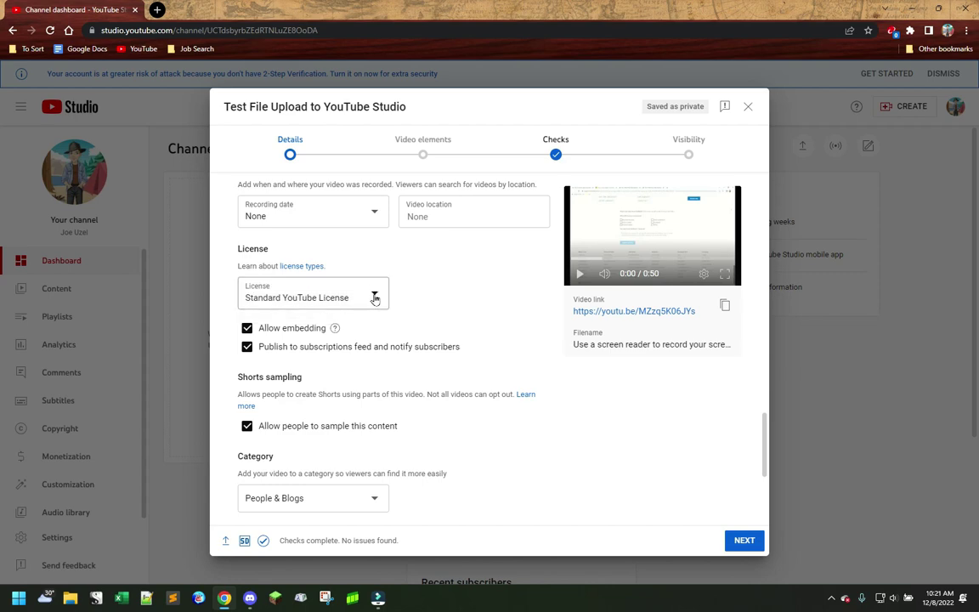
- Disable "Allow people to sample this content" for Shorts sampling
{"action": "scroll", "coordinate": [519, 368], "scroll_direction": "down", "scroll_amount": 3}
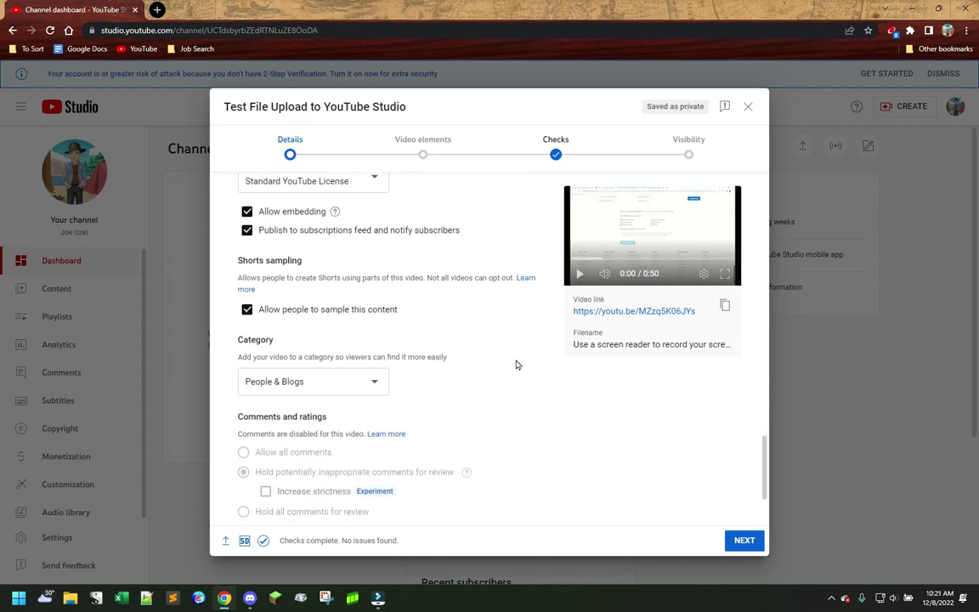
{"action": "scroll", "coordinate": [513, 364], "scroll_direction": "up", "scroll_amount": 3}
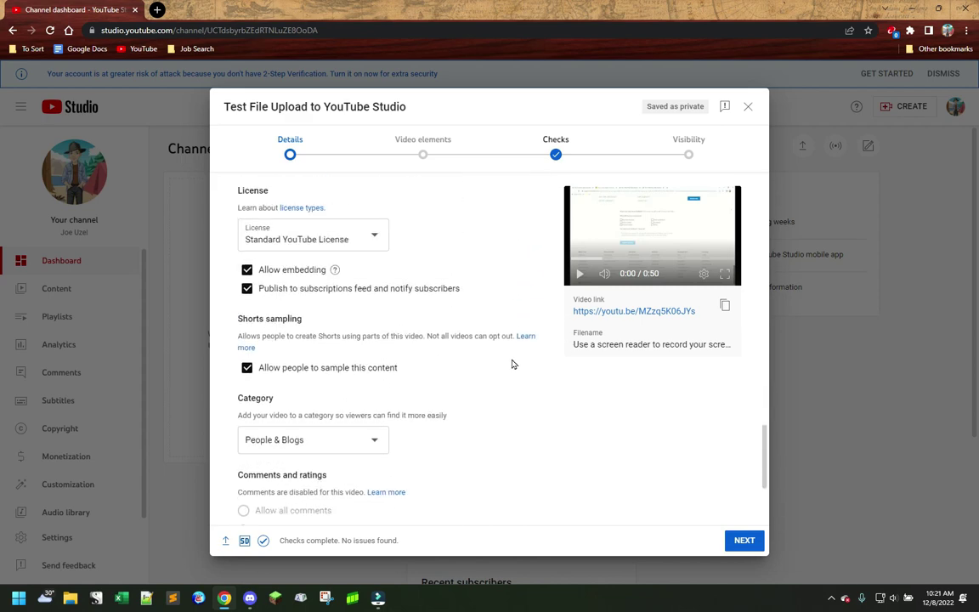
{"action": "left_click", "coordinate": [247, 368]}
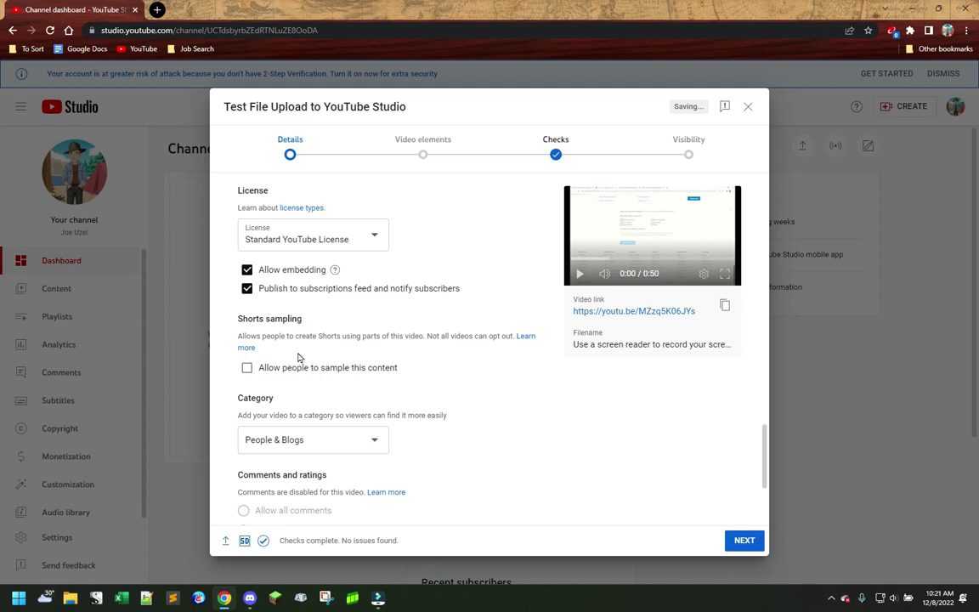
- Review the comment settings and the filled-in details, and proceed past the video elements stage to Checks without adding any elements
{"action": "scroll", "coordinate": [453, 336], "scroll_direction": "down", "scroll_amount": 3}
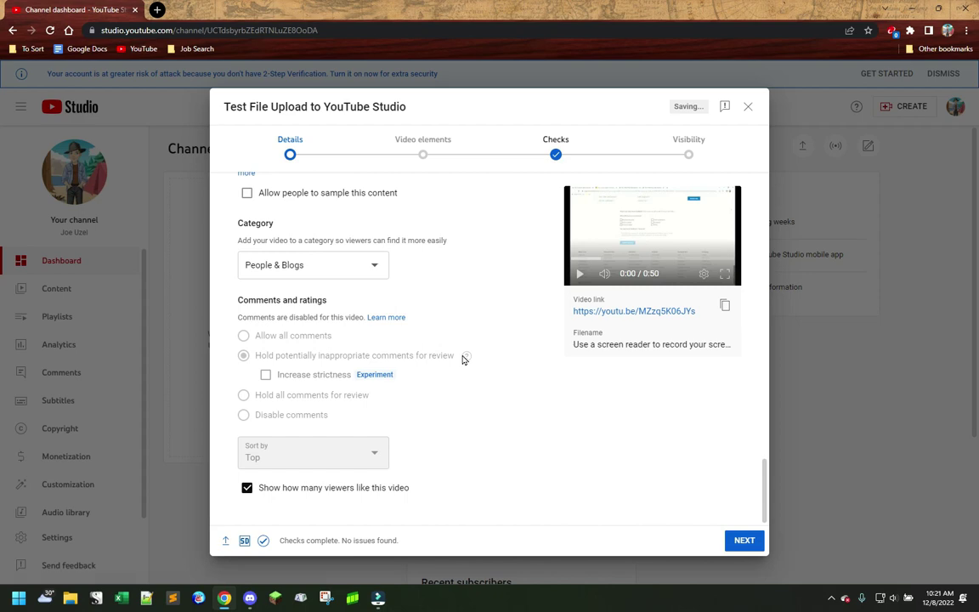
{"action": "scroll", "coordinate": [463, 360], "scroll_direction": "up", "scroll_amount": 10}
{"action": "scroll", "coordinate": [464, 359], "scroll_direction": "up", "scroll_amount": 8}
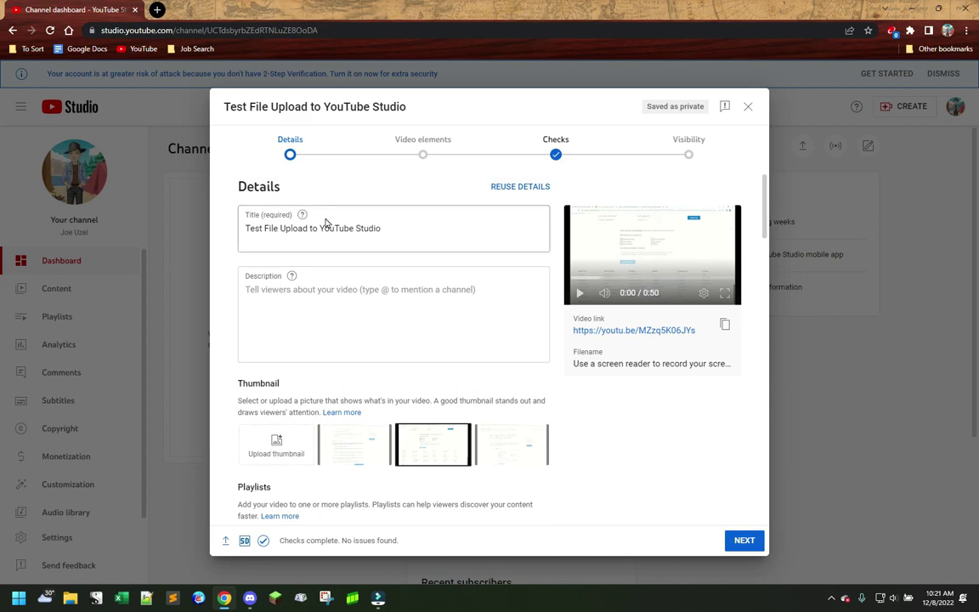
{"action": "scroll", "coordinate": [340, 246], "scroll_direction": "down", "scroll_amount": 7}
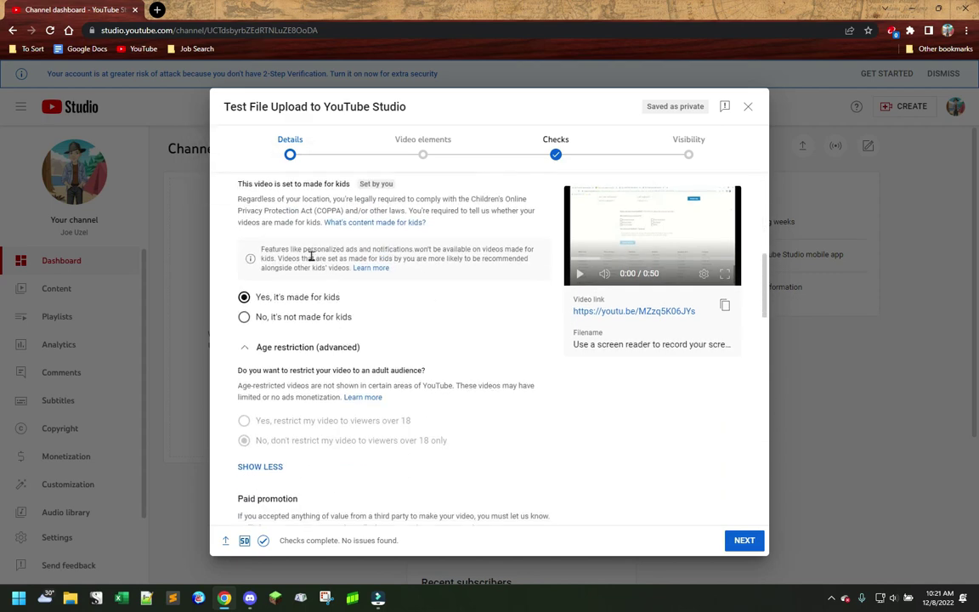
{"action": "scroll", "coordinate": [311, 257], "scroll_direction": "up", "scroll_amount": 1}
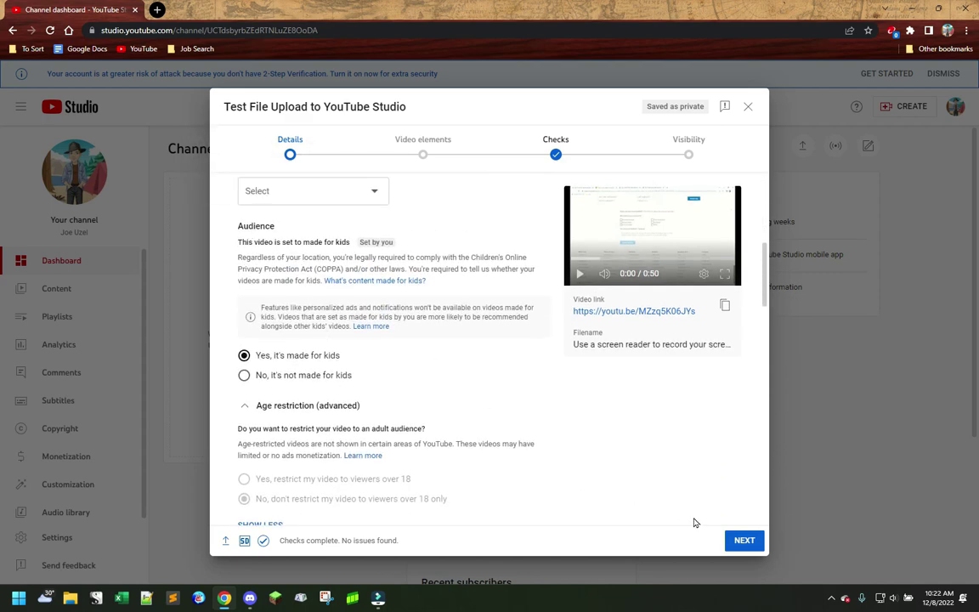
{"action": "left_click", "coordinate": [745, 542]}
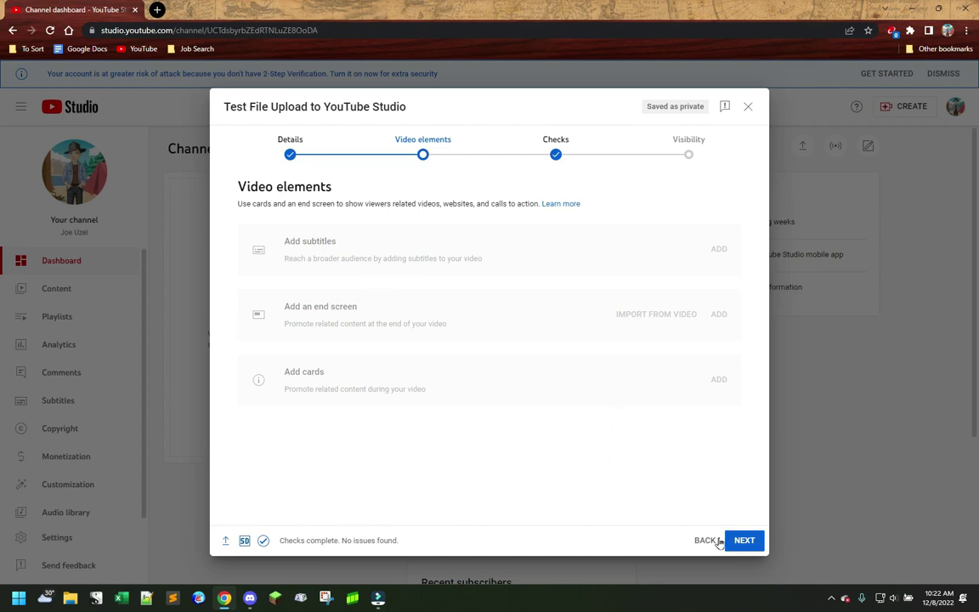
{"action": "left_click", "coordinate": [745, 541]}
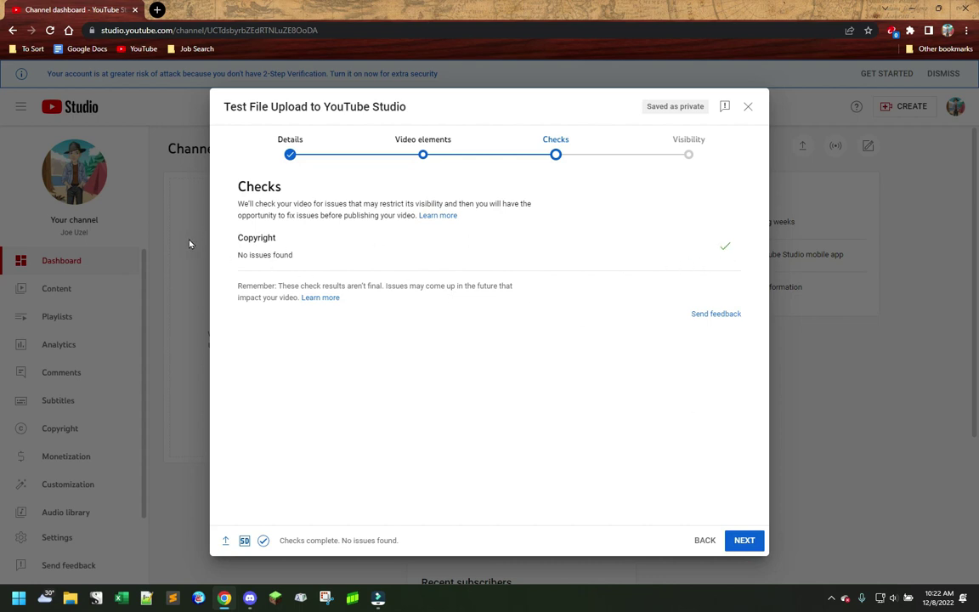
- Proceed to the visibility stage, set the video to Unlisted and save it to publish
{"action": "left_click", "coordinate": [744, 542]}
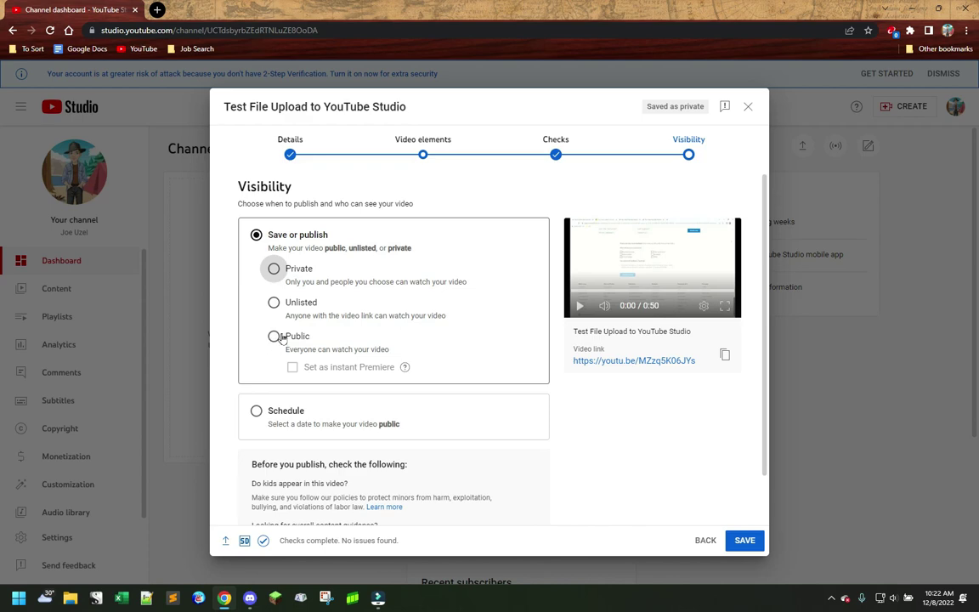
{"action": "left_click", "coordinate": [274, 304]}
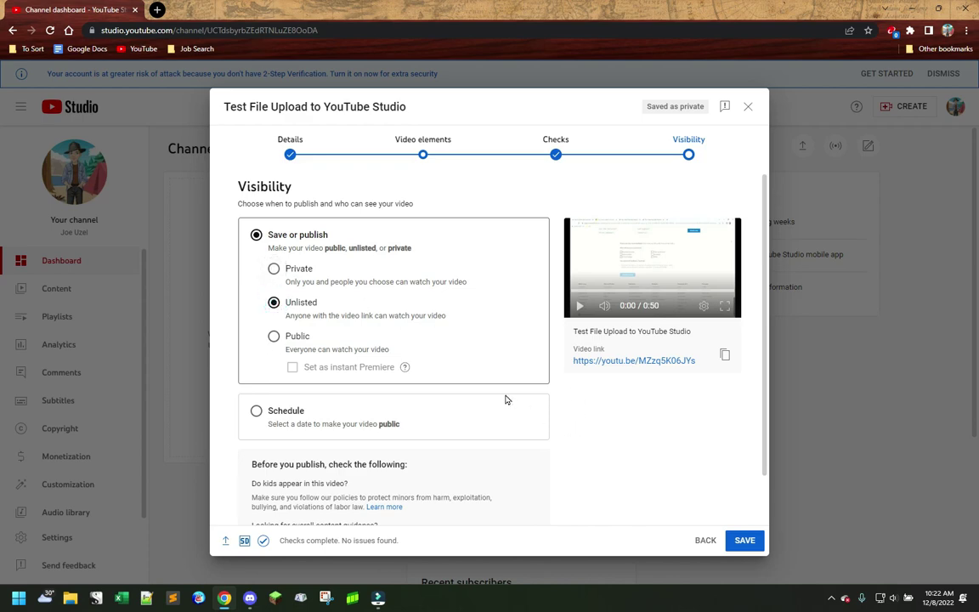
{"action": "scroll", "coordinate": [510, 399], "scroll_direction": "down", "scroll_amount": 1}
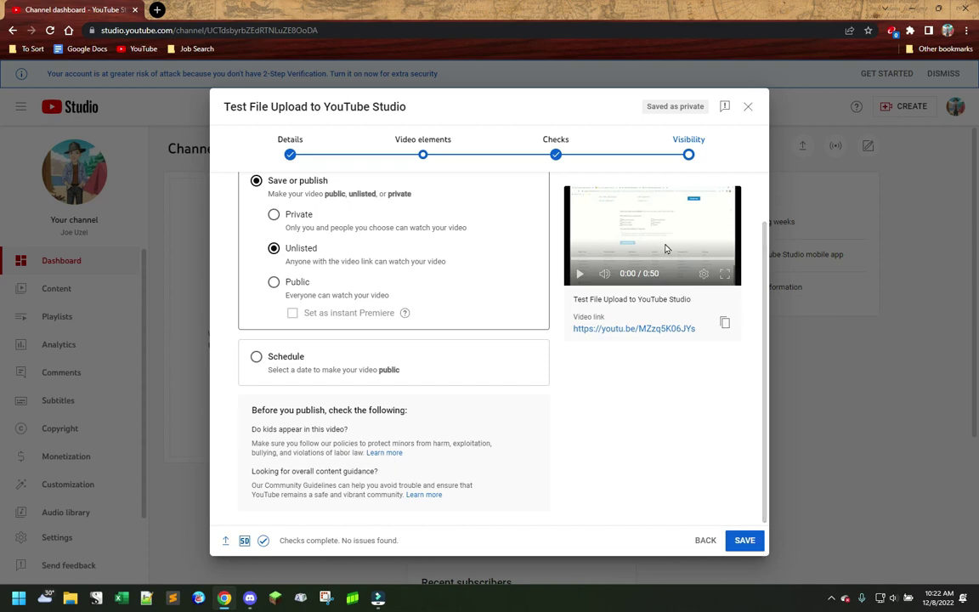
{"action": "left_click", "coordinate": [743, 548]}
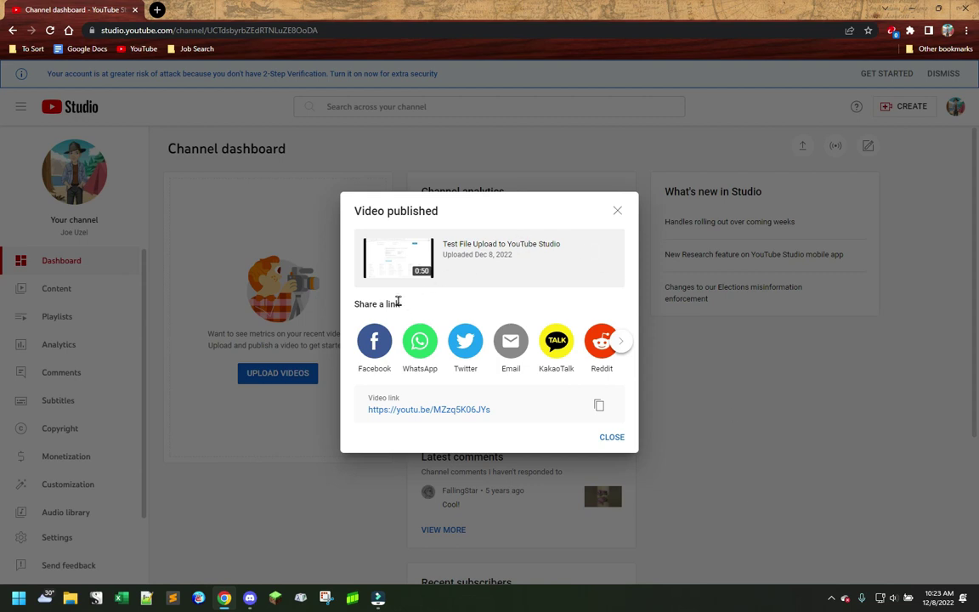
- Copy the published video's link and save it in a new Google Keep note with the text "Test YouTube Studio video"
{"action": "left_click", "coordinate": [599, 408]}
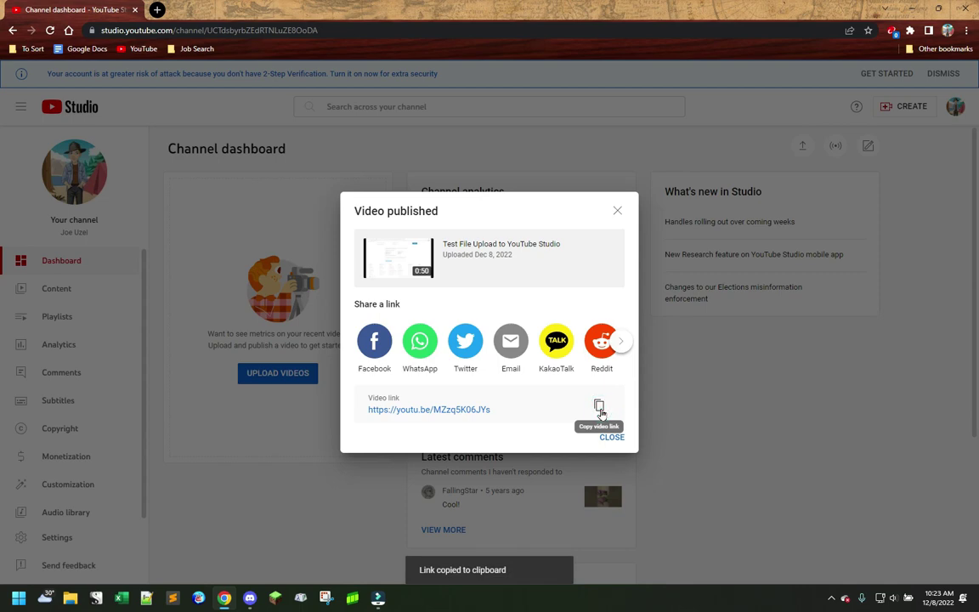
{"action": "left_click", "coordinate": [158, 9]}
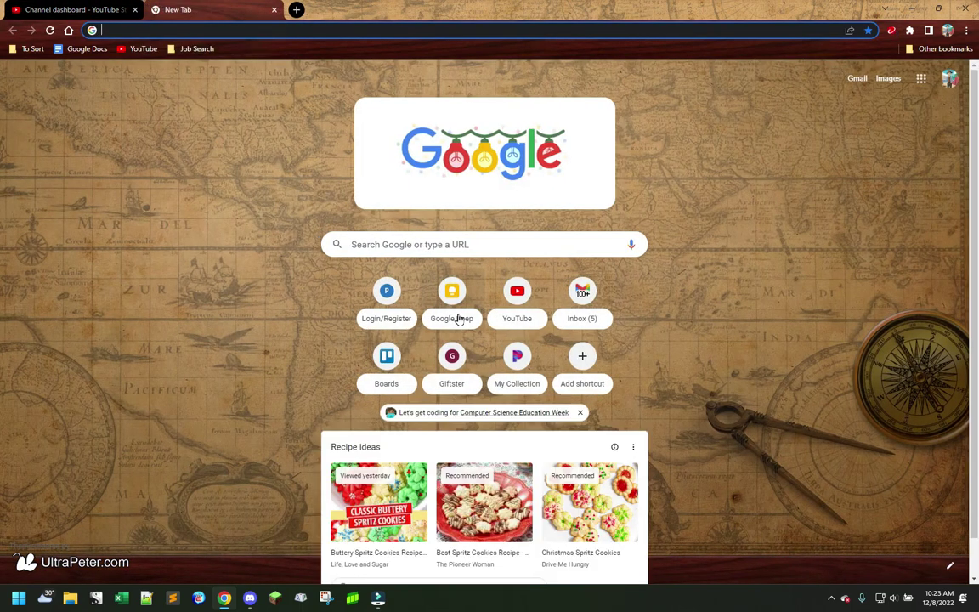
{"action": "left_click", "coordinate": [457, 316]}
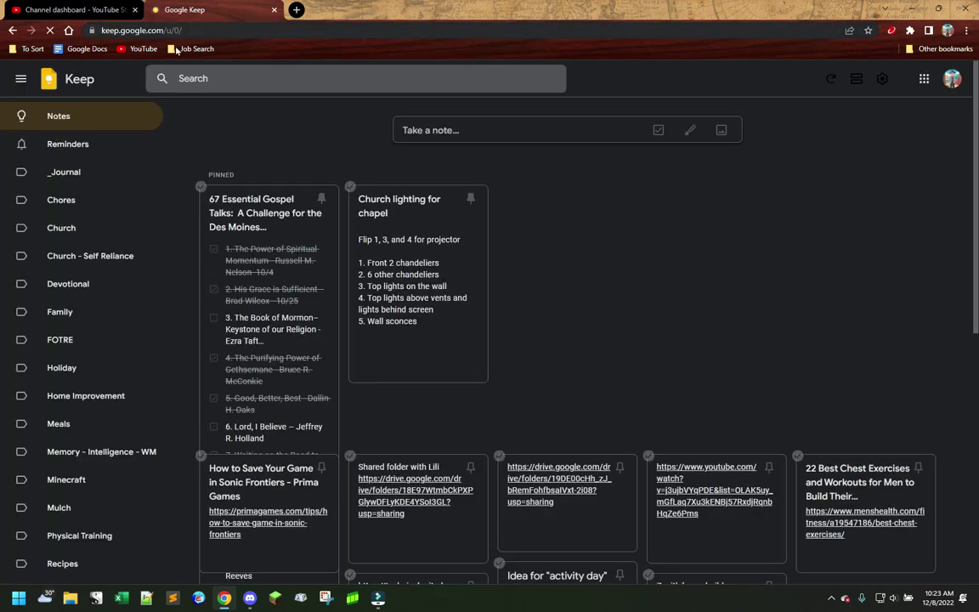
{"action": "left_click", "coordinate": [466, 130]}
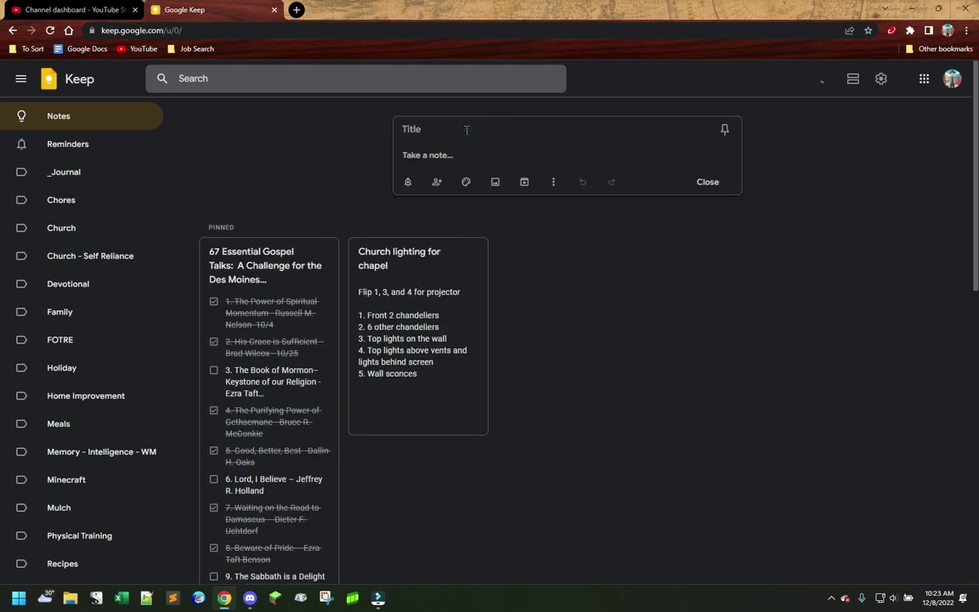
{"action": "key", "text": "ctrl+v"}
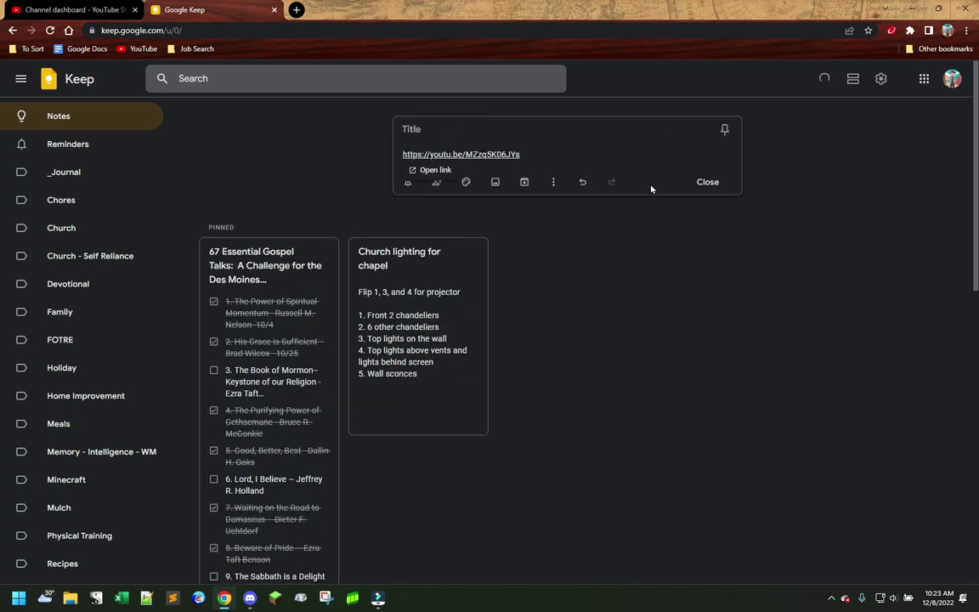
{"action": "key", "text": "Return"}
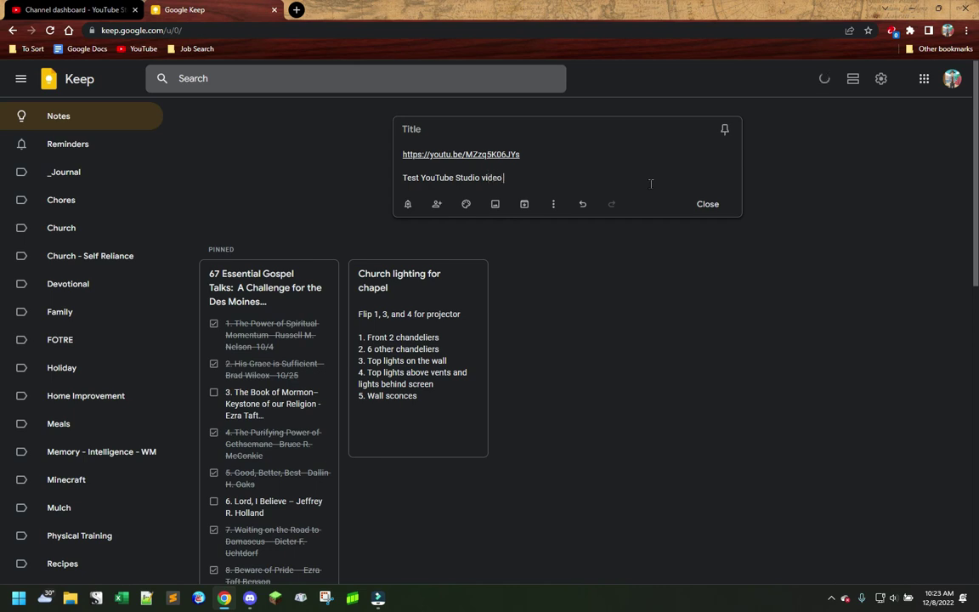
{"action": "left_click", "coordinate": [704, 204]}
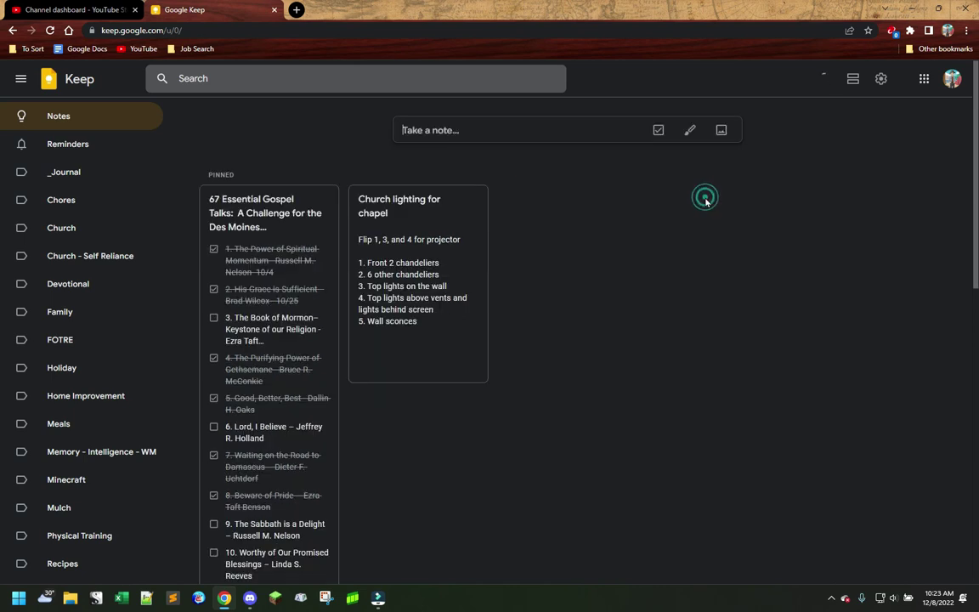
- Return to YouTube Studio, dismiss the publish confirmation and review the channel dashboard down to the recent subscribers
{"action": "left_click", "coordinate": [77, 10]}
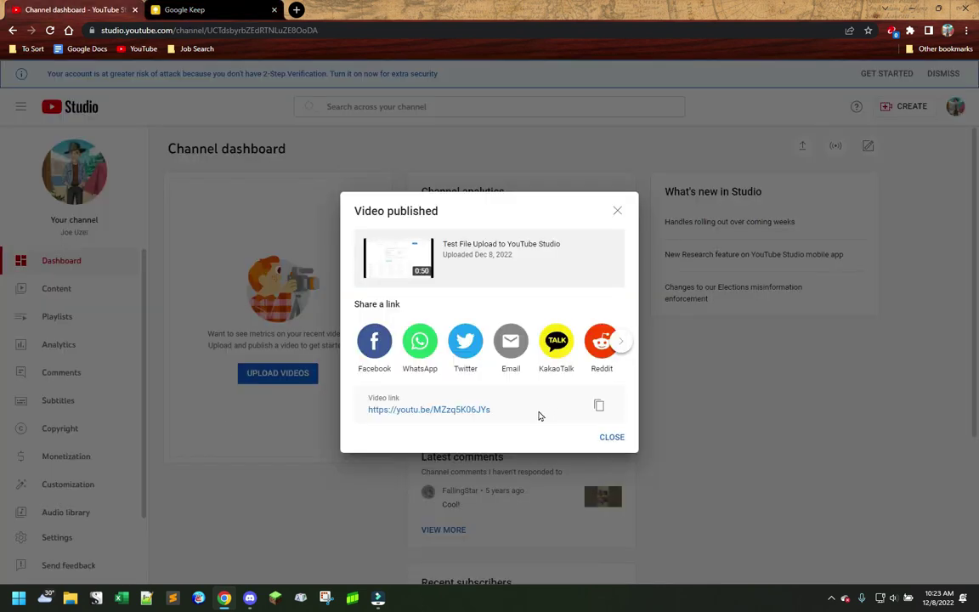
{"action": "left_click", "coordinate": [612, 438]}
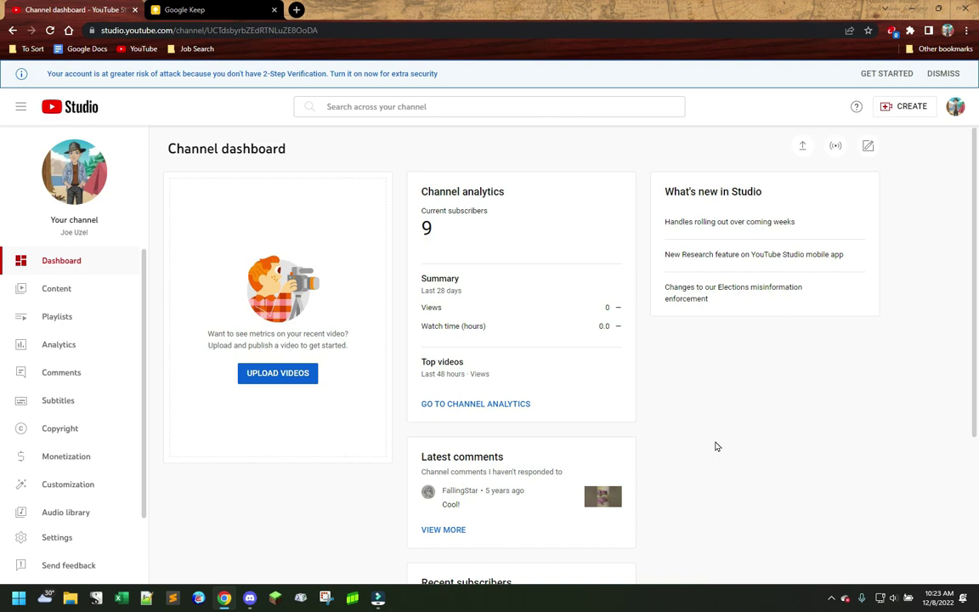
{"action": "left_click", "coordinate": [65, 262]}
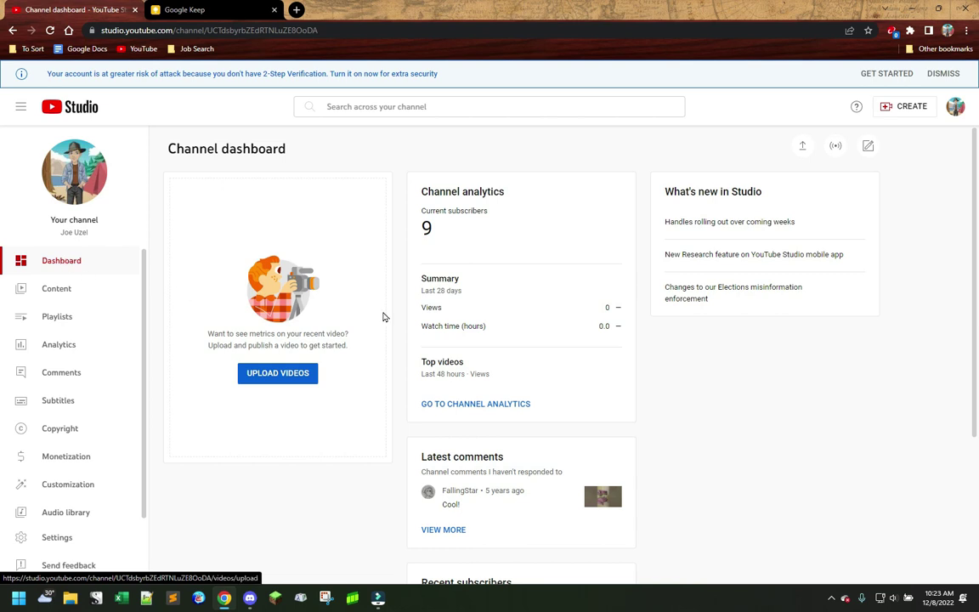
{"action": "scroll", "coordinate": [687, 379], "scroll_direction": "down", "scroll_amount": 3}
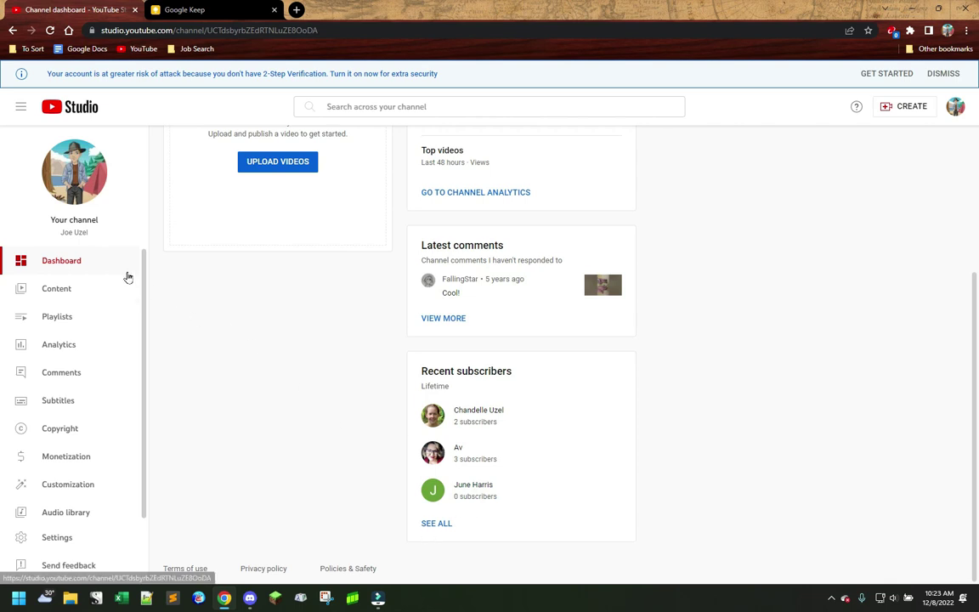
- Open the details of "Test File Upload to YouTube Studio" from the channel content and play its preview, skipping ahead
{"action": "left_click", "coordinate": [66, 287]}
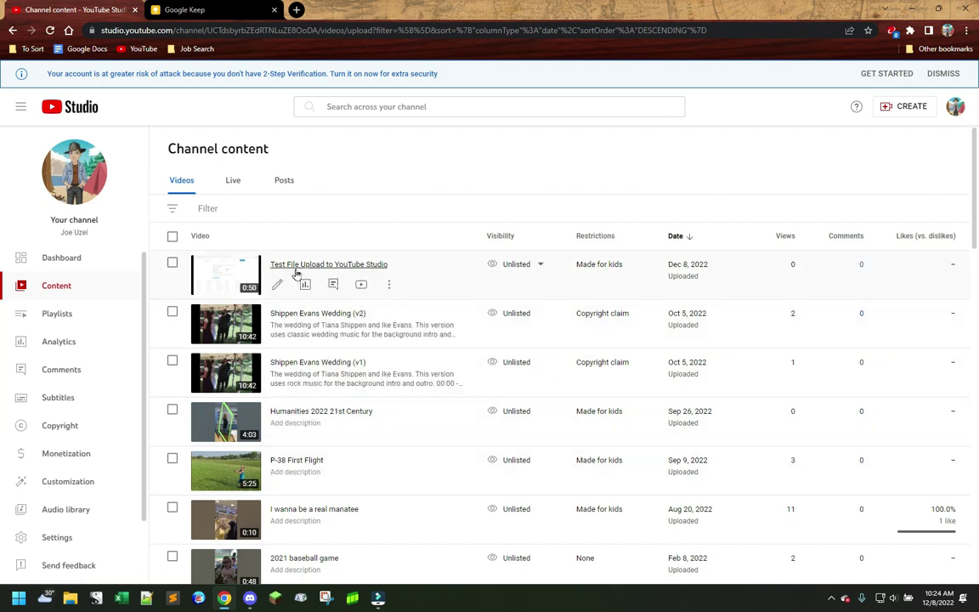
{"action": "left_click", "coordinate": [215, 272]}
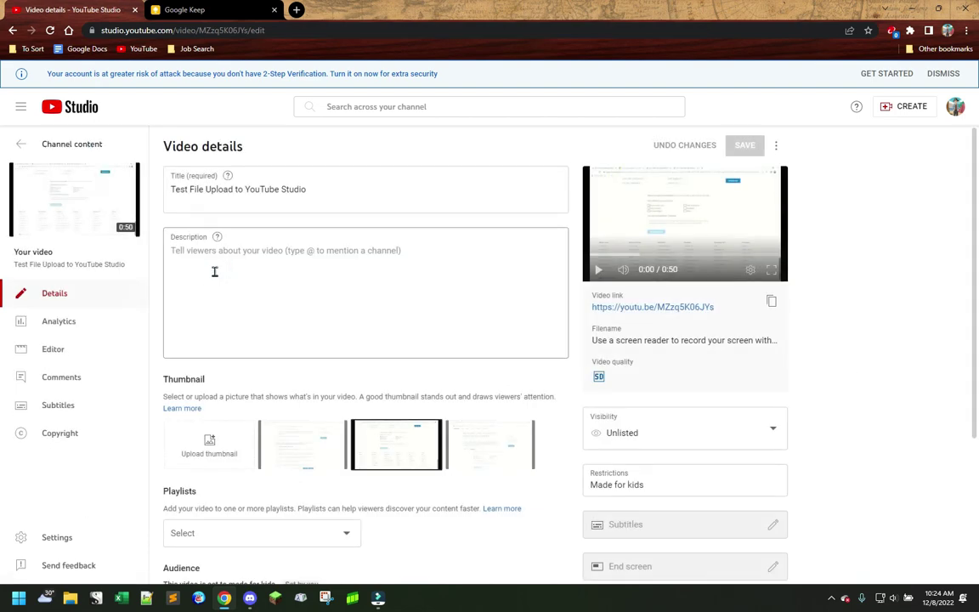
{"action": "left_click", "coordinate": [599, 269]}
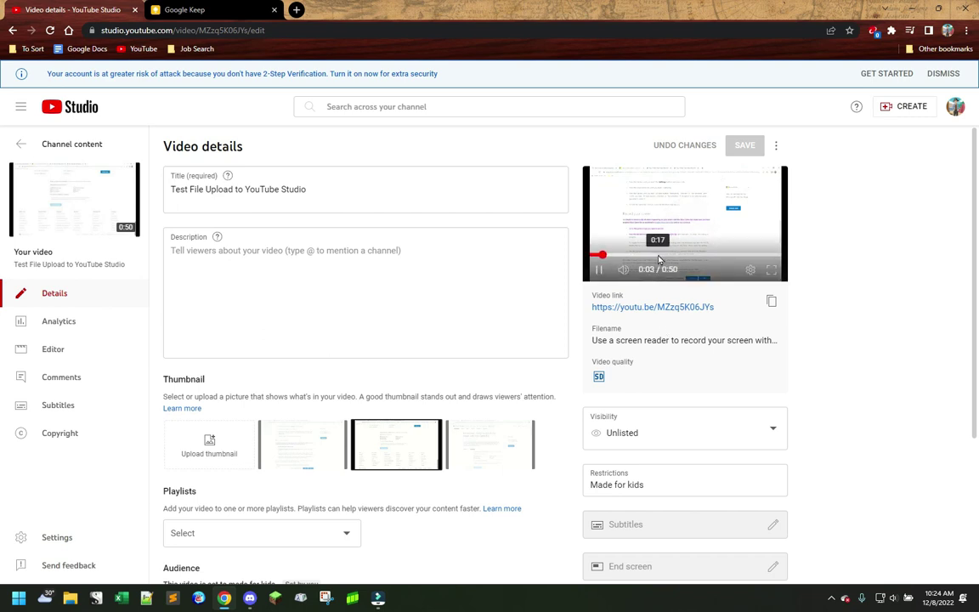
{"action": "left_click", "coordinate": [658, 255]}
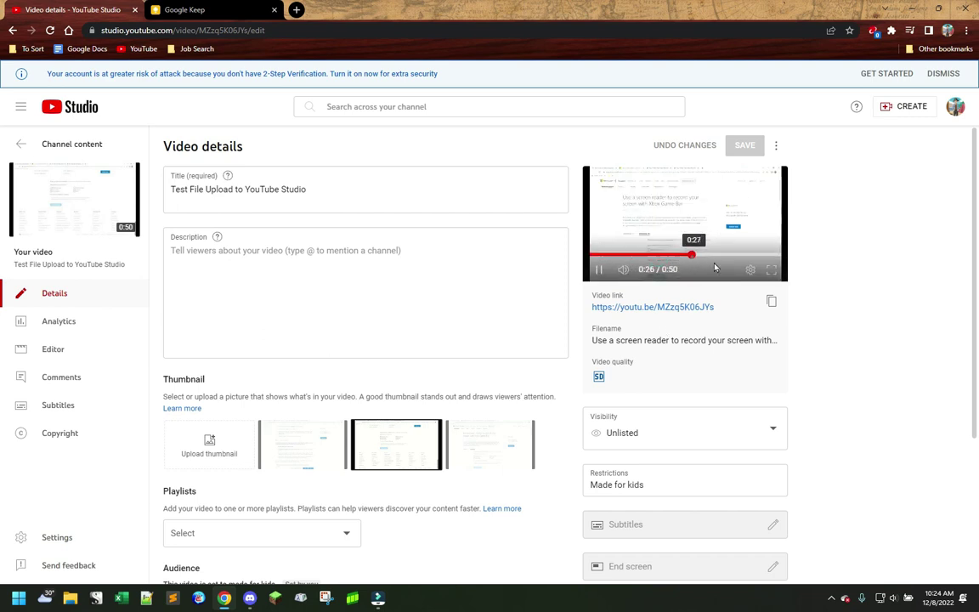
- Open the video's YouTube watch page from its link, pause the playback and close the page
{"action": "left_click", "coordinate": [684, 308]}
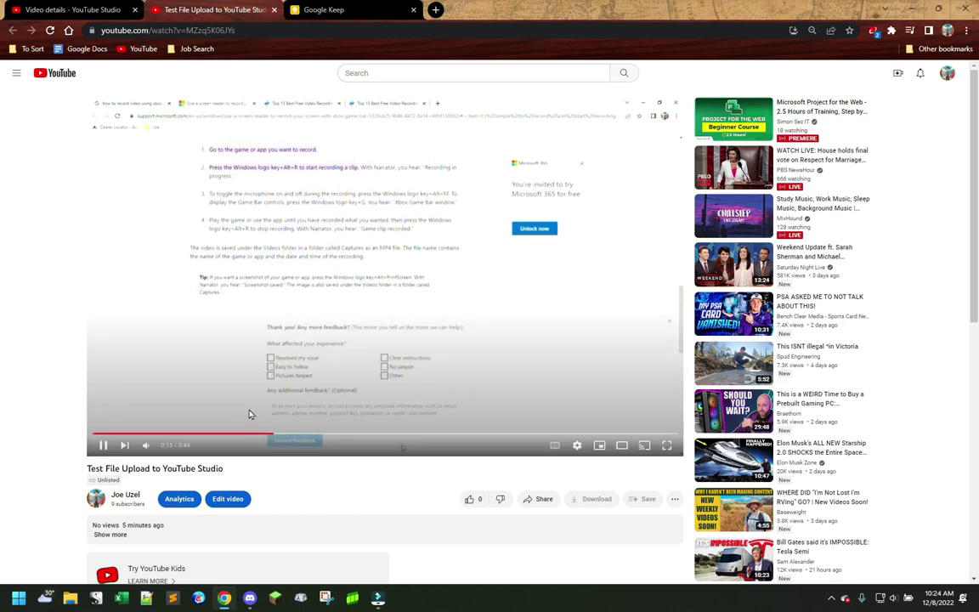
{"action": "left_click", "coordinate": [103, 445]}
{"action": "left_click", "coordinate": [273, 9]}
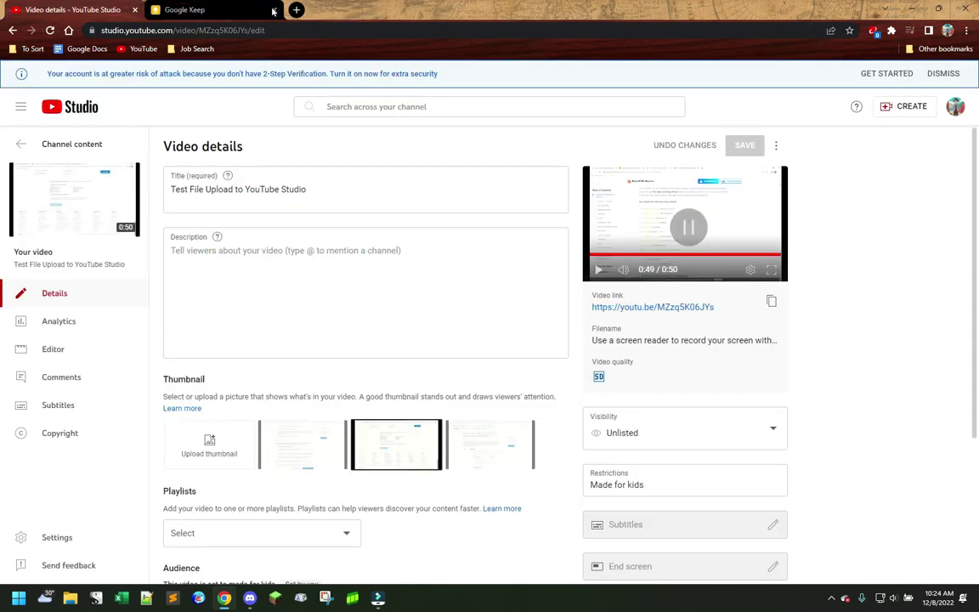
- Add the description timestamps "0:00 - Start", "0:10 - Chapter 1", "0:30 - Chapter 2" and "0:45 - Chapter 3", and save the changes
{"action": "left_click", "coordinate": [332, 280]}
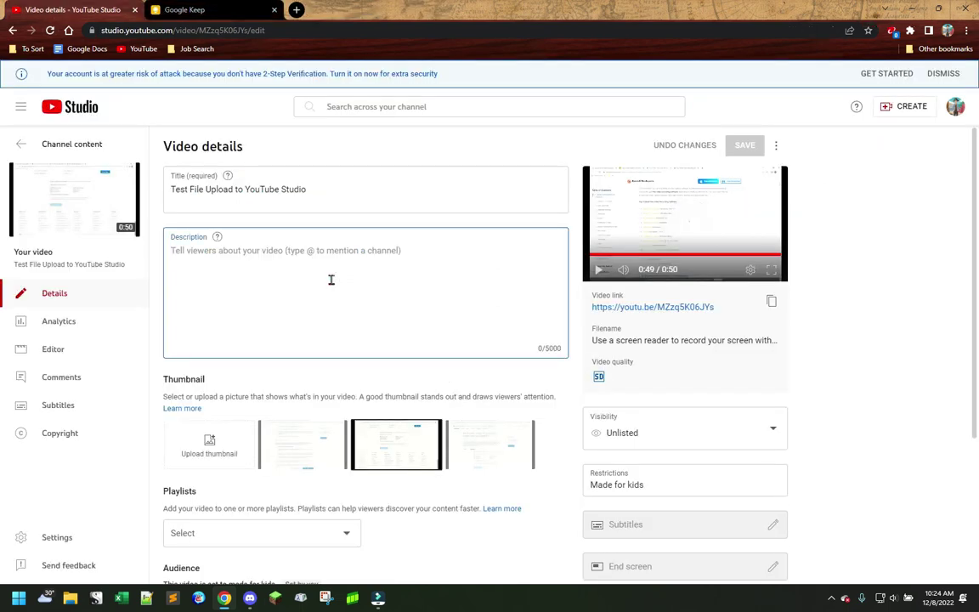
{"action": "type", "text": "0:10 -"}
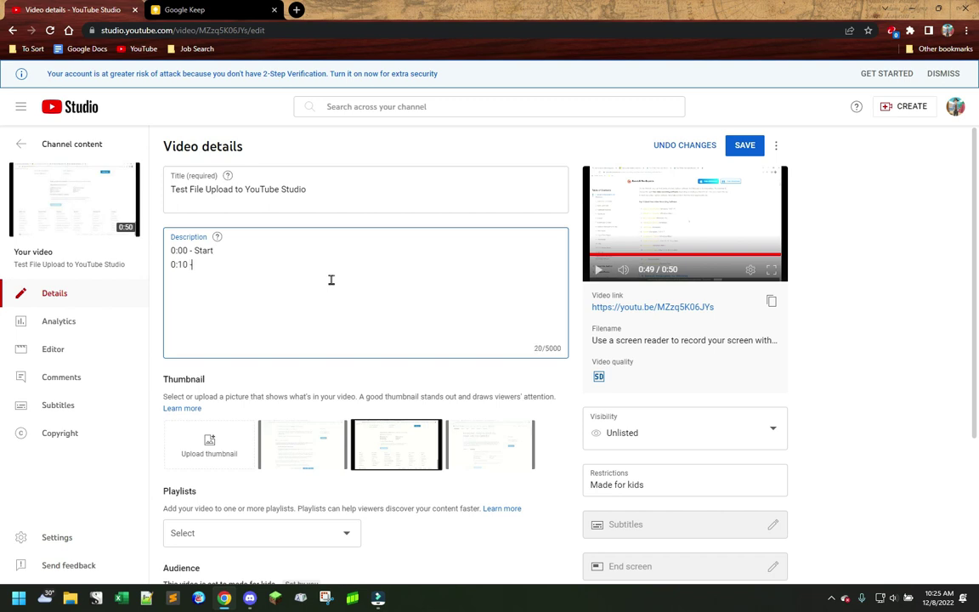
{"action": "type", "text": "Chap"}
{"action": "type", "text": "hapter "}
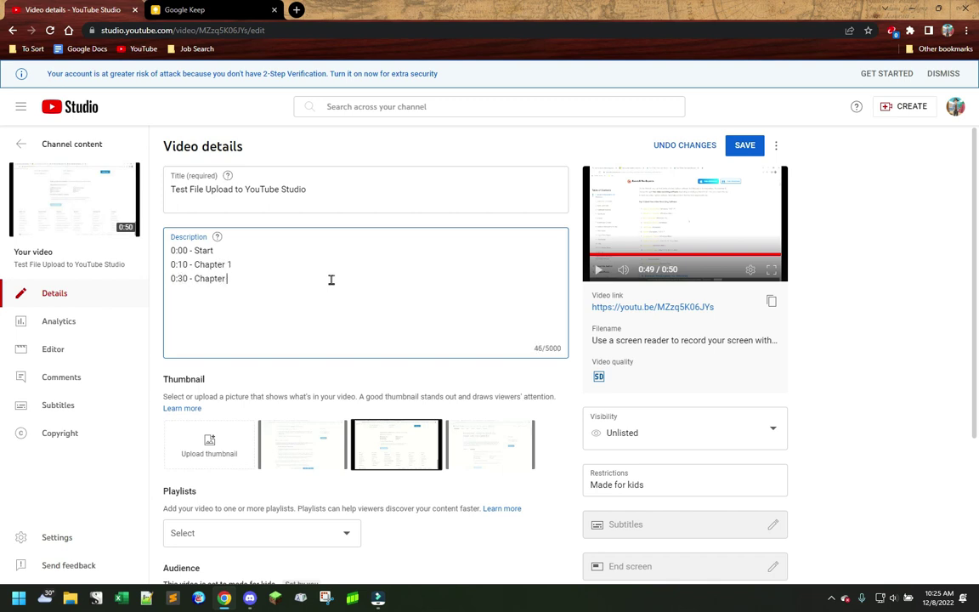
{"action": "type", "text": "2"}
{"action": "left_click", "coordinate": [743, 146]}
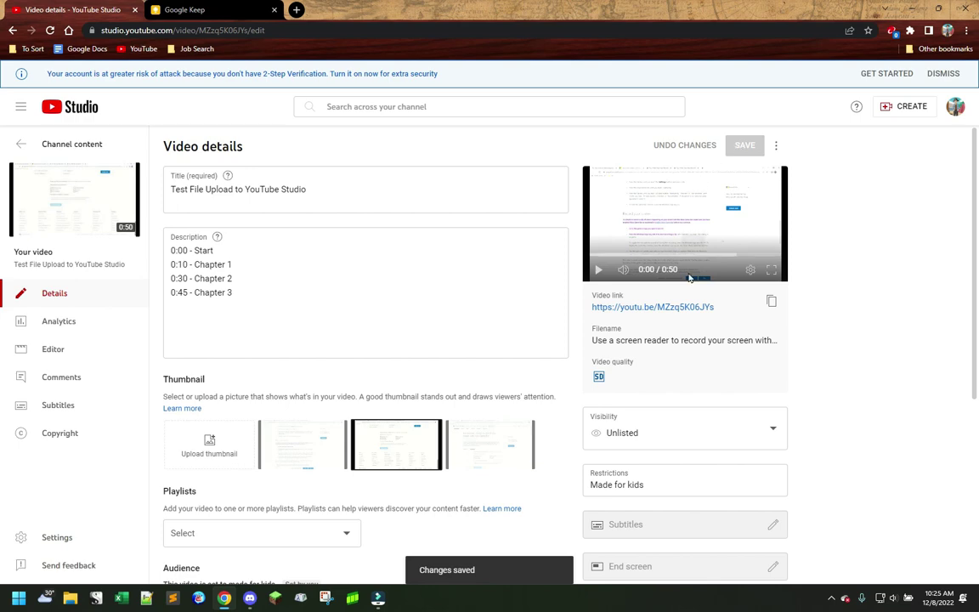
- Open the video's watch page, test the 0:10, 0:30 and 0:45 chapter timestamps in the expanded description, and close the page
{"action": "left_click", "coordinate": [664, 307]}
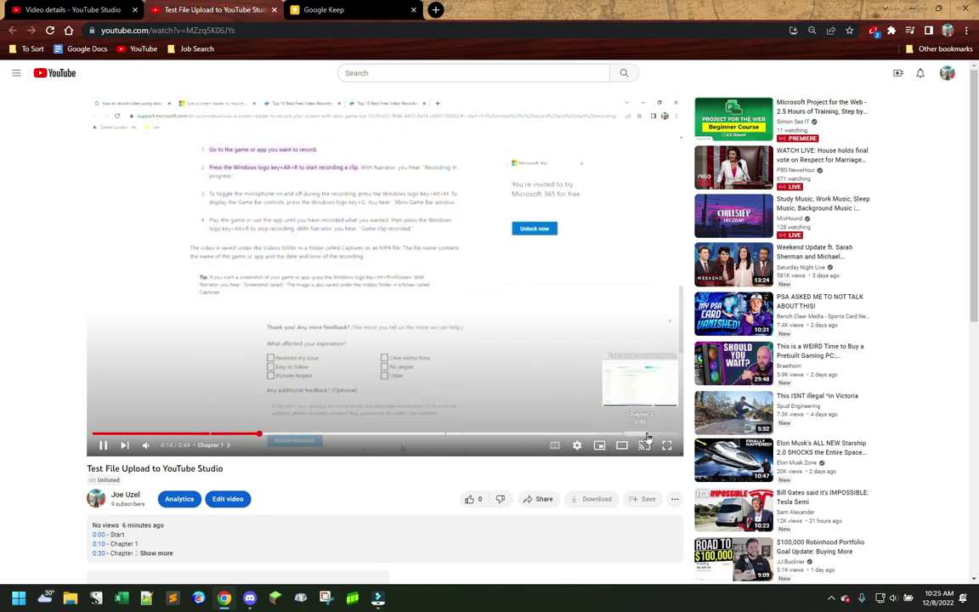
{"action": "left_click", "coordinate": [99, 545]}
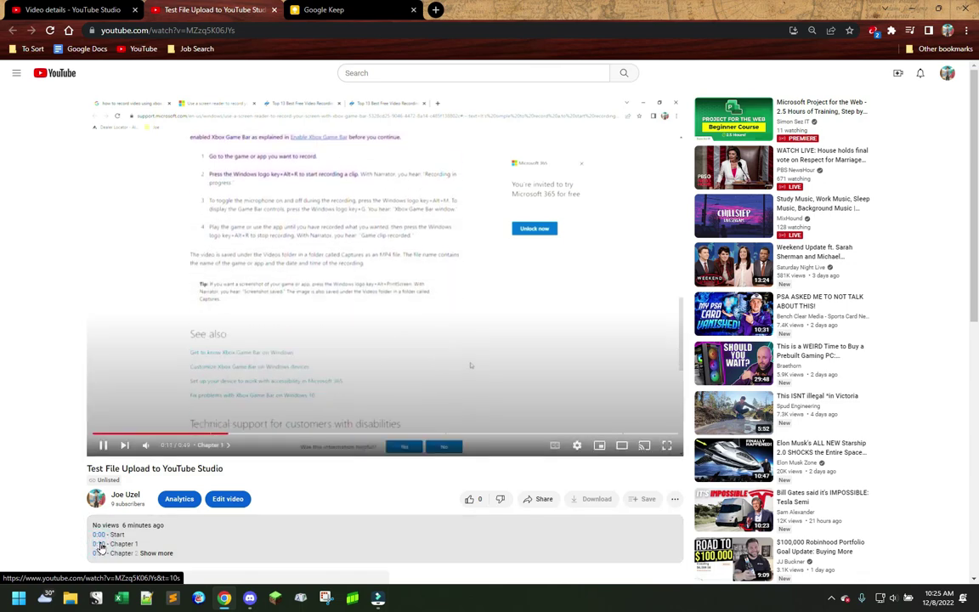
{"action": "left_click", "coordinate": [100, 545]}
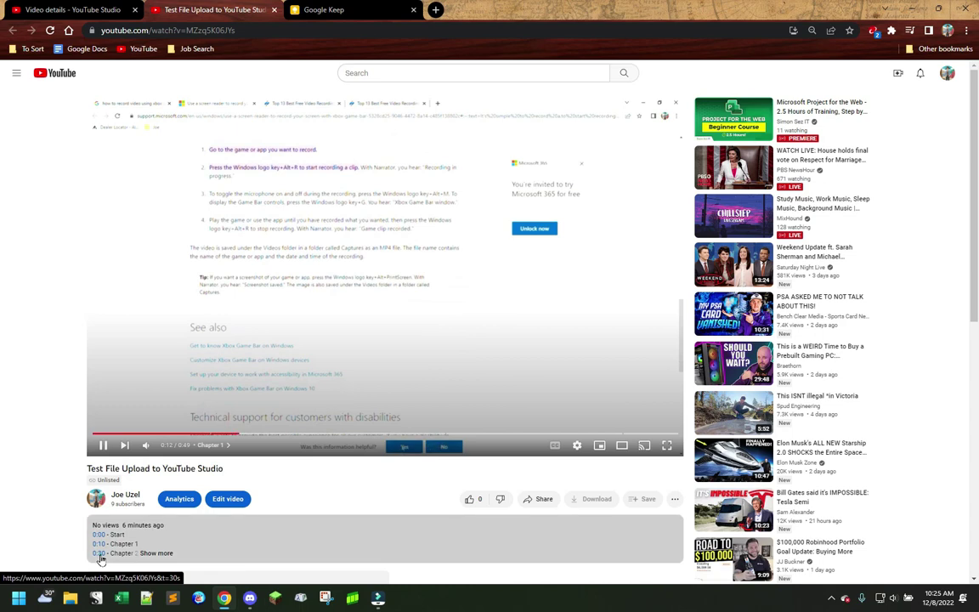
{"action": "left_click", "coordinate": [99, 556]}
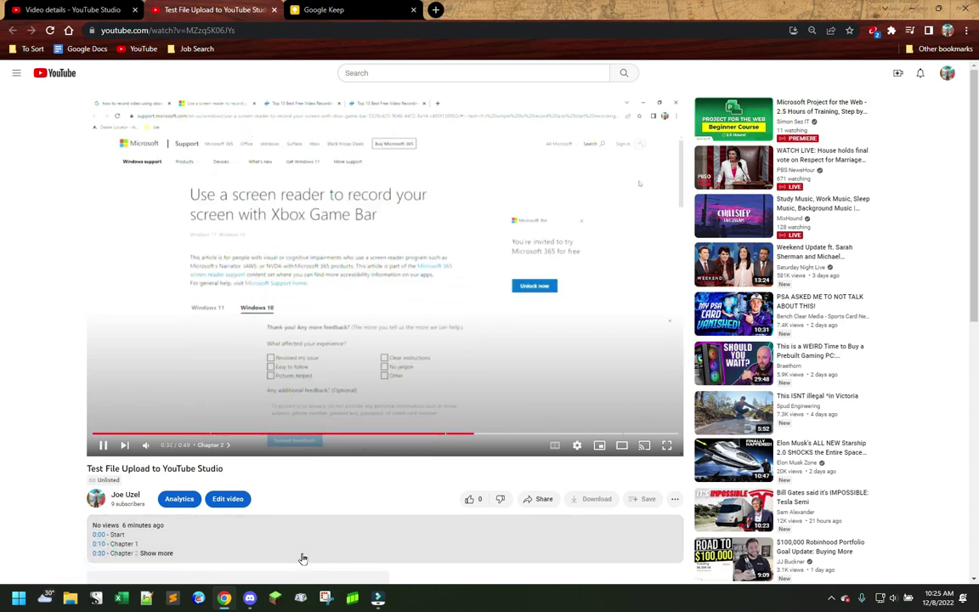
{"action": "left_click", "coordinate": [166, 554]}
{"action": "scroll", "coordinate": [234, 527], "scroll_direction": "down", "scroll_amount": 2}
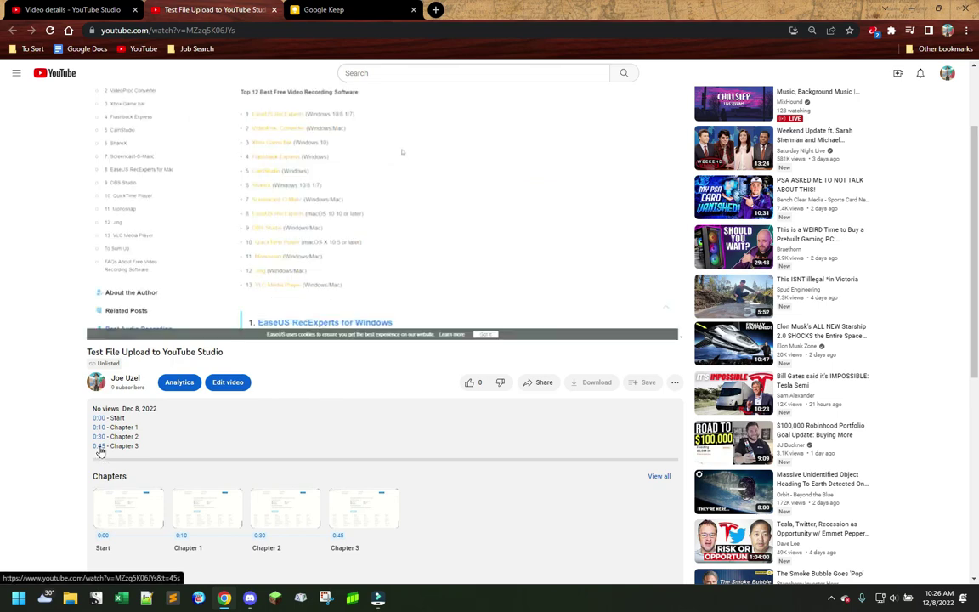
{"action": "left_click", "coordinate": [100, 446]}
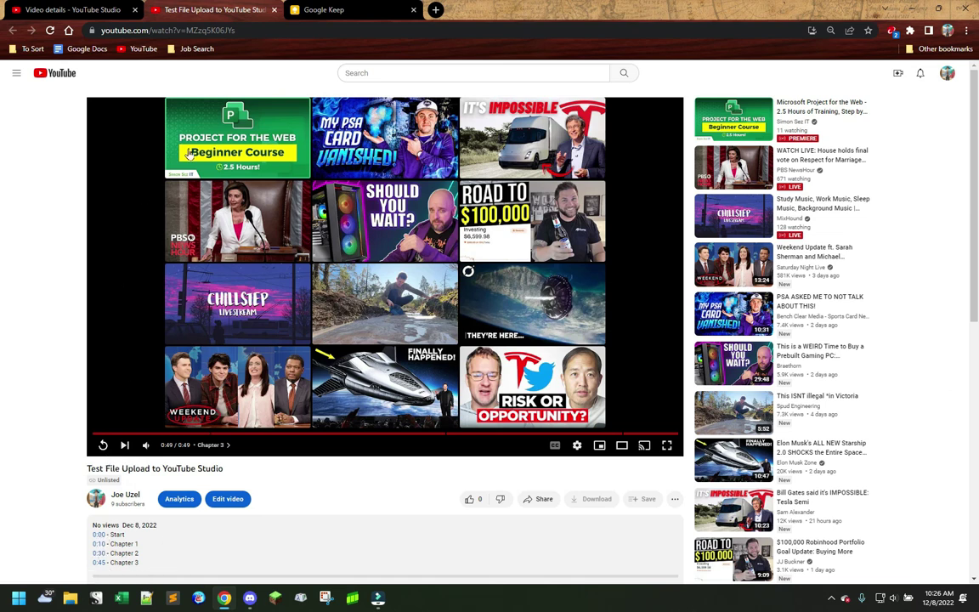
{"action": "left_click", "coordinate": [274, 9]}
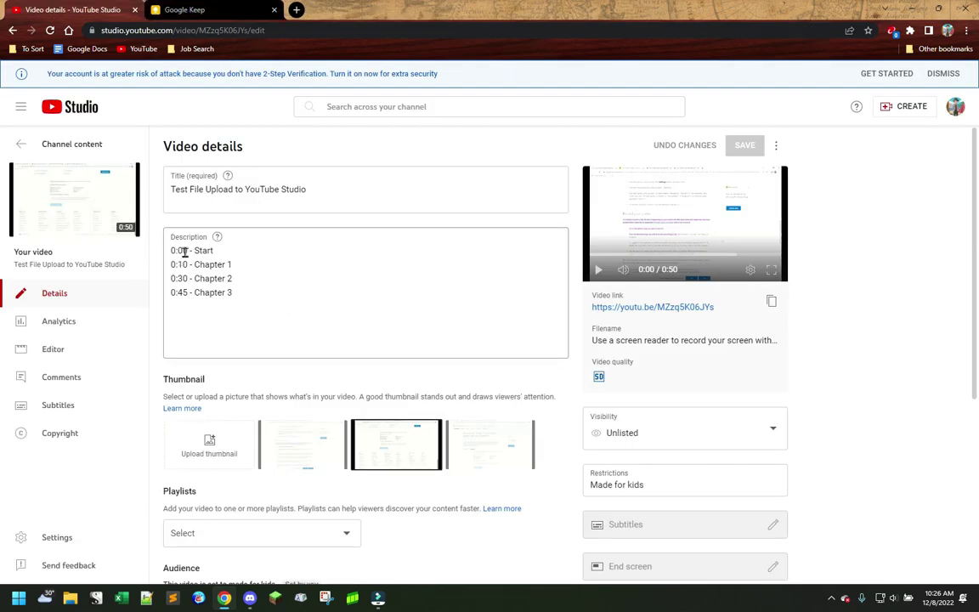
- Add "This is a tutorial for how to use the XBox gaming features in Windows." above the timestamps and select the first suggested thumbnail
{"action": "left_click", "coordinate": [245, 243]}
{"action": "left_click", "coordinate": [173, 253]}
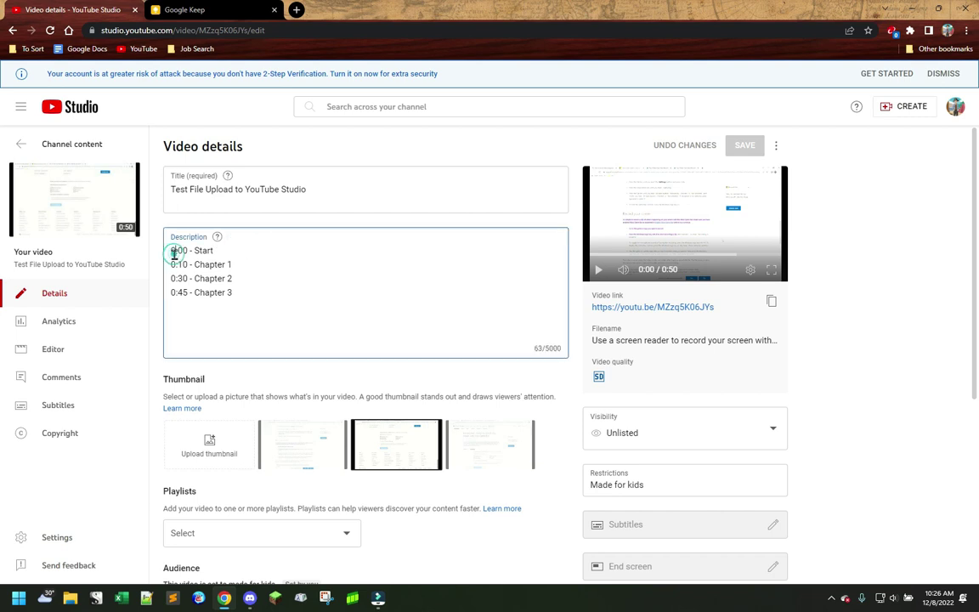
{"action": "key", "text": "Return"}
{"action": "key", "text": "Return"}
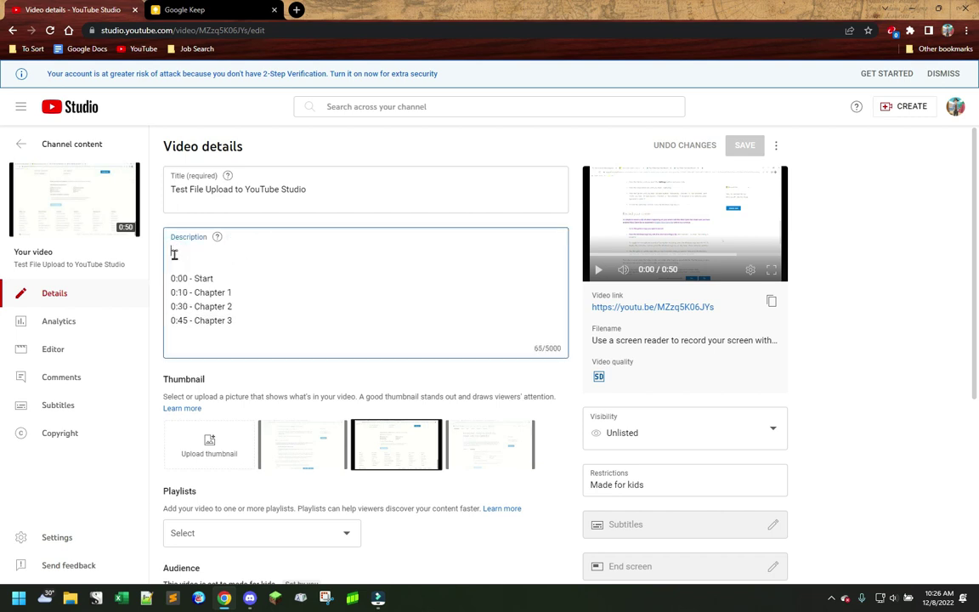
{"action": "type", "text": "This is a tutorial f"}
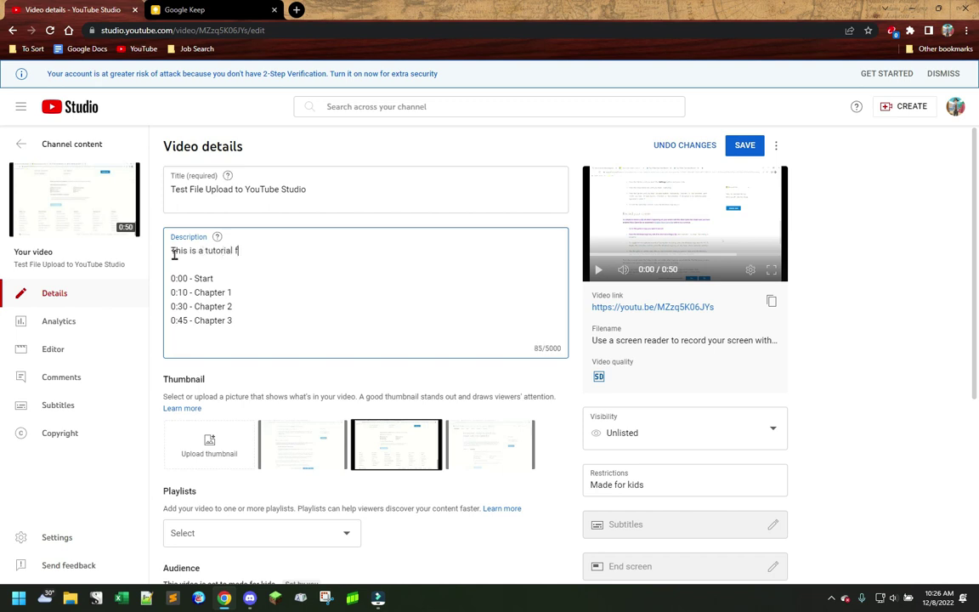
{"action": "type", "text": "or how to use the xBo"}
{"action": "key", "text": "BackSpace"}
{"action": "type", "text": "CX"}
{"action": "type", "text": "ox"}
{"action": "type", "text": " gam"}
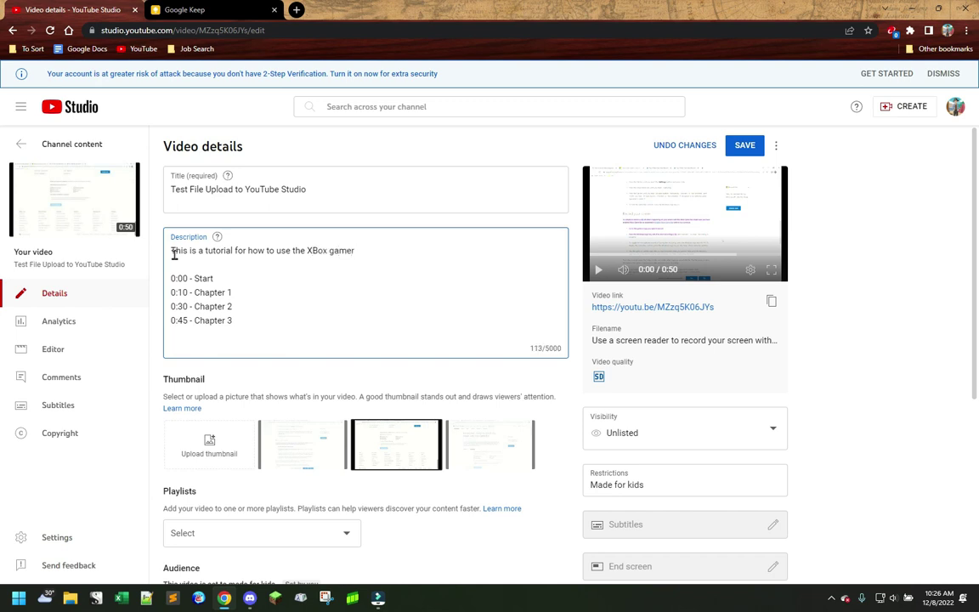
{"action": "type", "text": "ing features in w"}
{"action": "key", "text": "BackSpace"}
{"action": "type", "text": "Windows."}
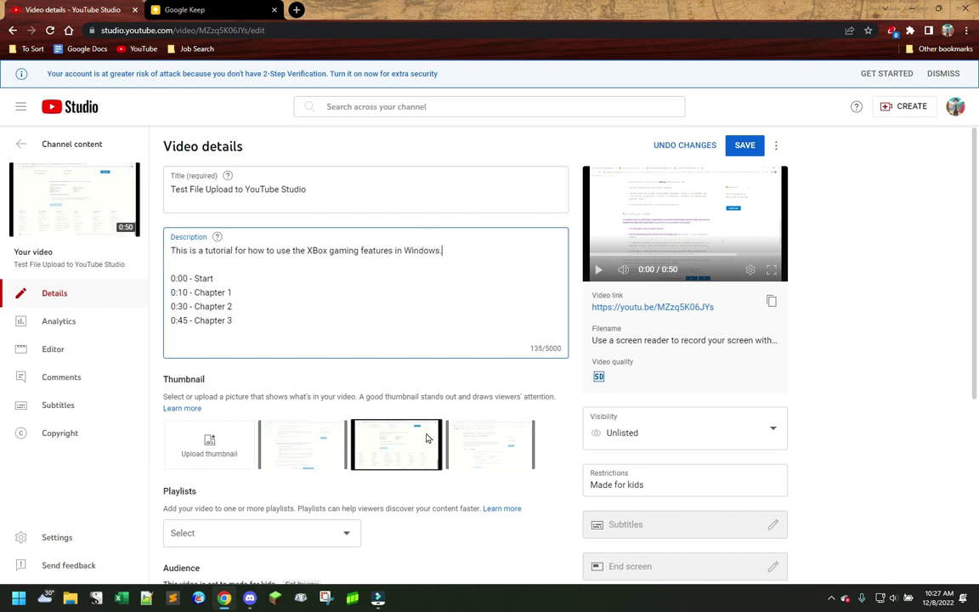
{"action": "left_click", "coordinate": [295, 449]}
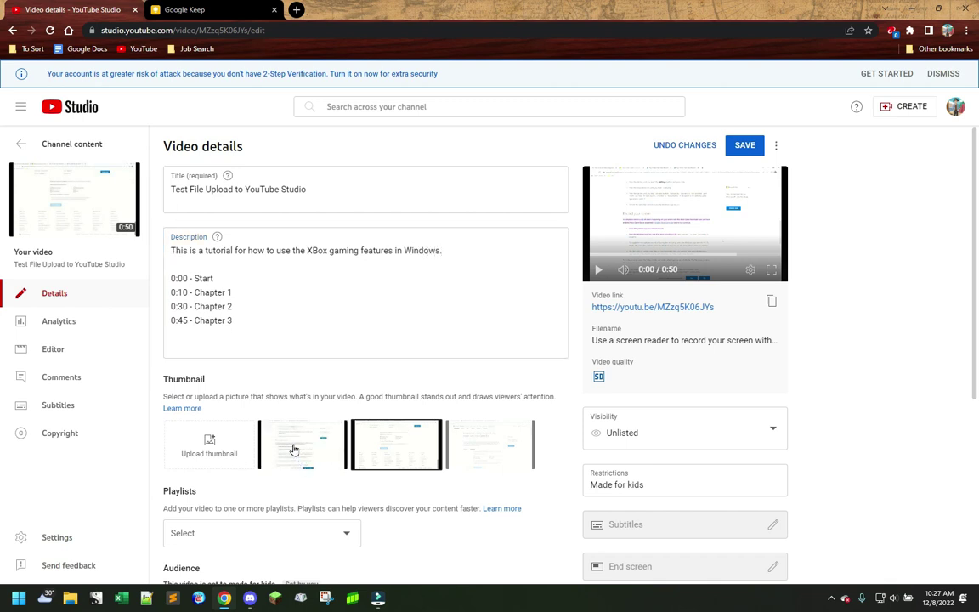
- Check whether an end screen, subtitles and cards can be added to the video, and view its visibility options without changing them
{"action": "scroll", "coordinate": [425, 426], "scroll_direction": "down", "scroll_amount": 2}
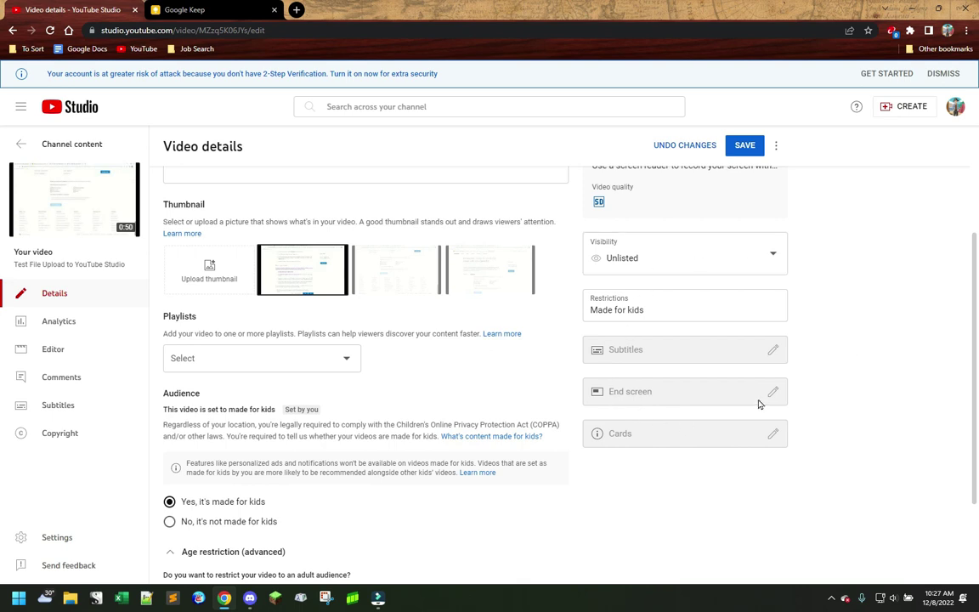
{"action": "left_click", "coordinate": [686, 394]}
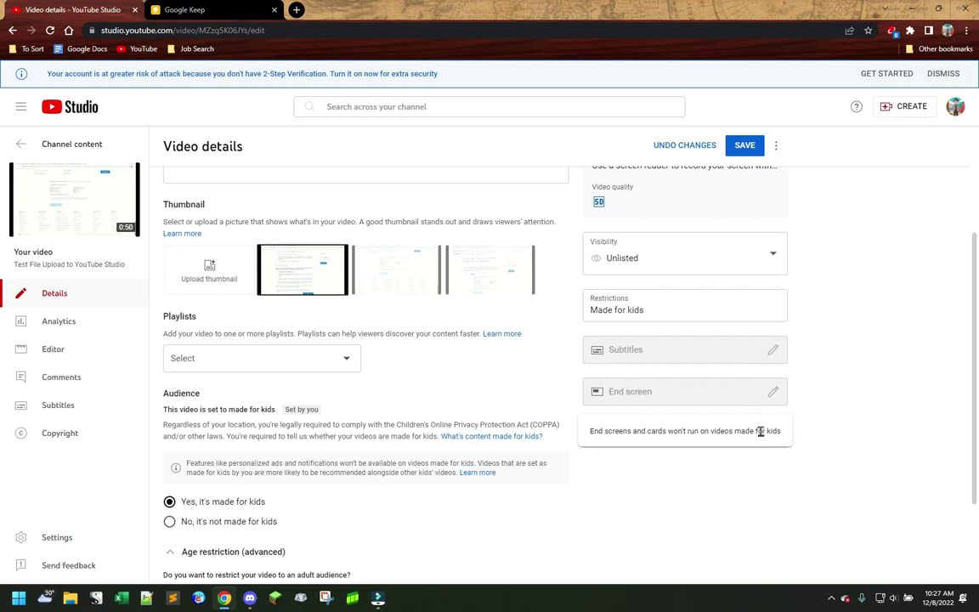
{"action": "left_click", "coordinate": [680, 355]}
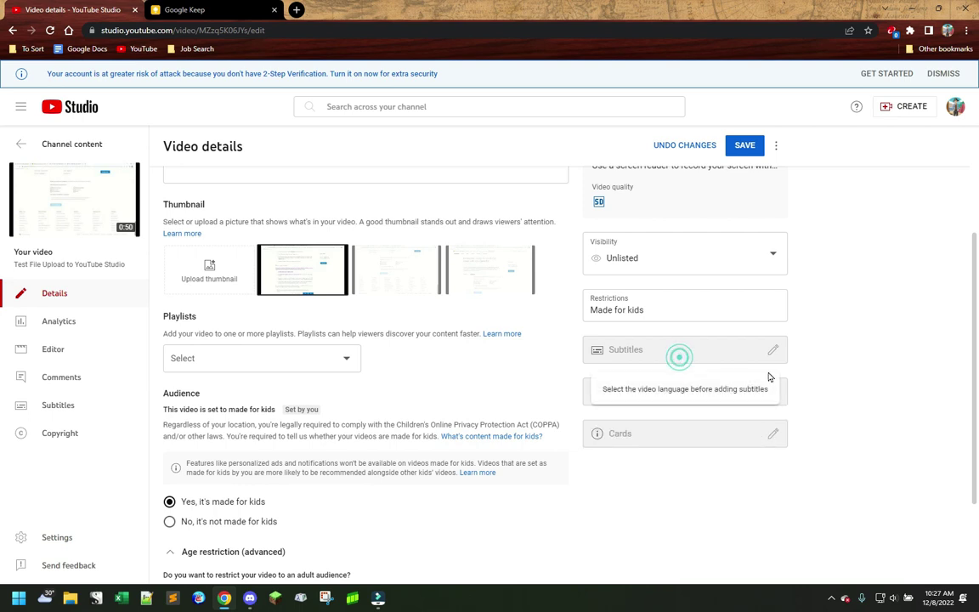
{"action": "left_click", "coordinate": [779, 351]}
{"action": "left_click", "coordinate": [639, 350]}
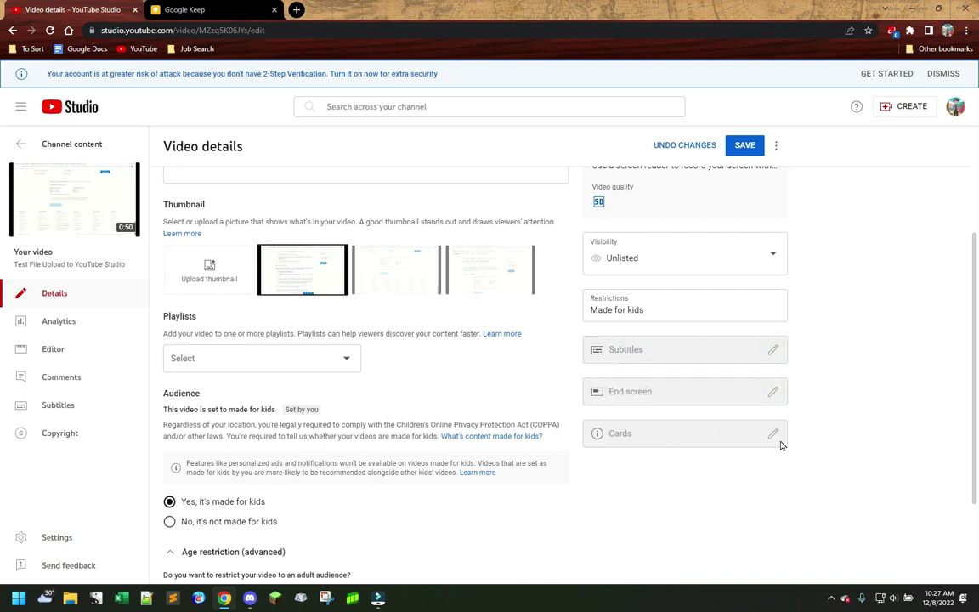
{"action": "mouse_move", "coordinate": [776, 440]}
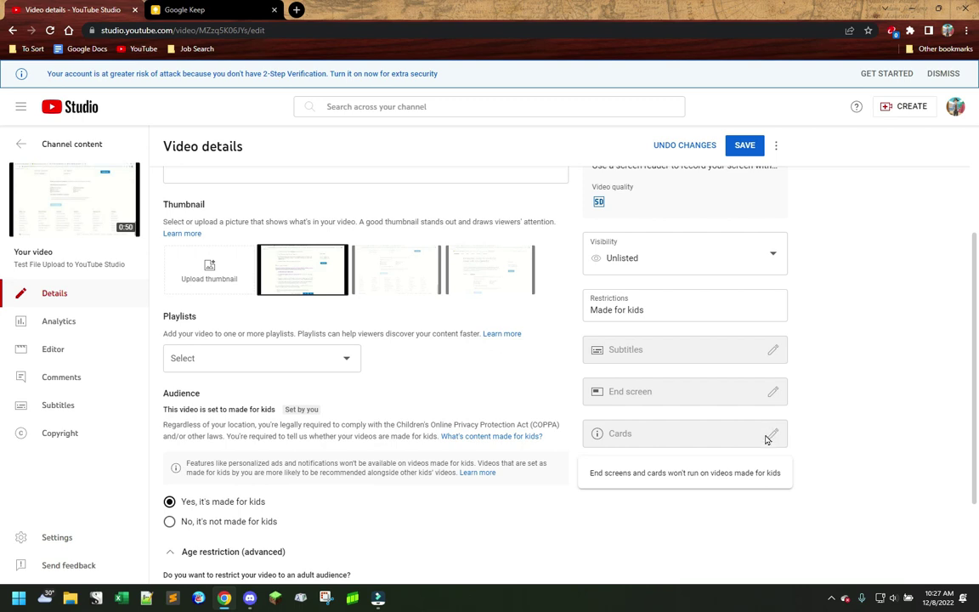
{"action": "left_click", "coordinate": [771, 259]}
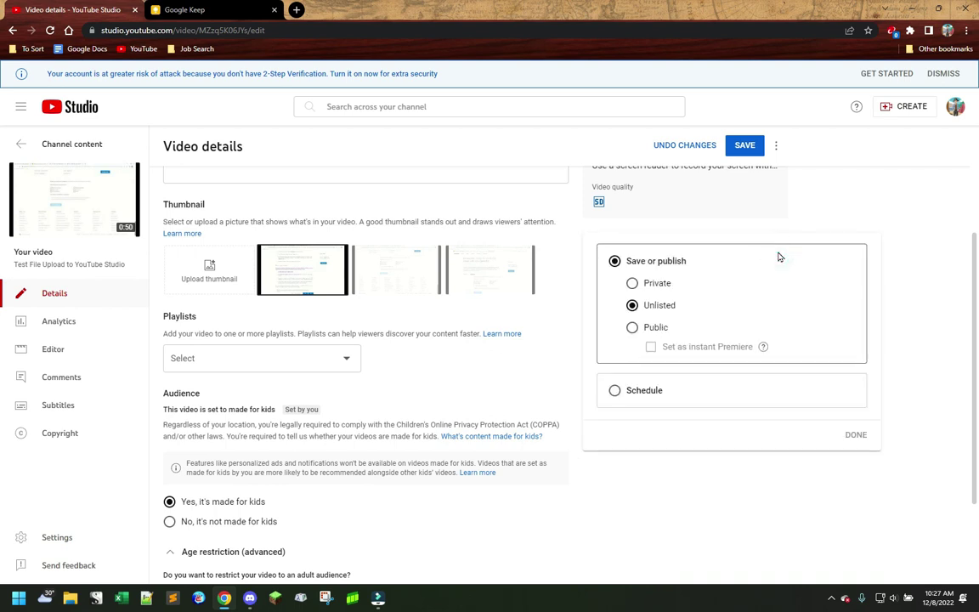
{"action": "left_click", "coordinate": [877, 218]}
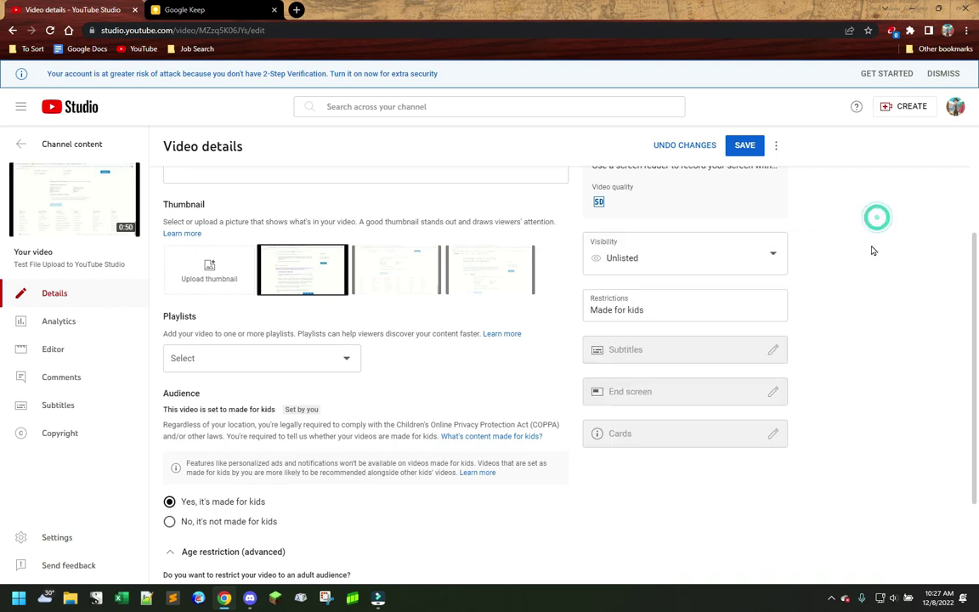
- Review the video's details and save the new description and thumbnail
{"action": "scroll", "coordinate": [880, 316], "scroll_direction": "up", "scroll_amount": 3}
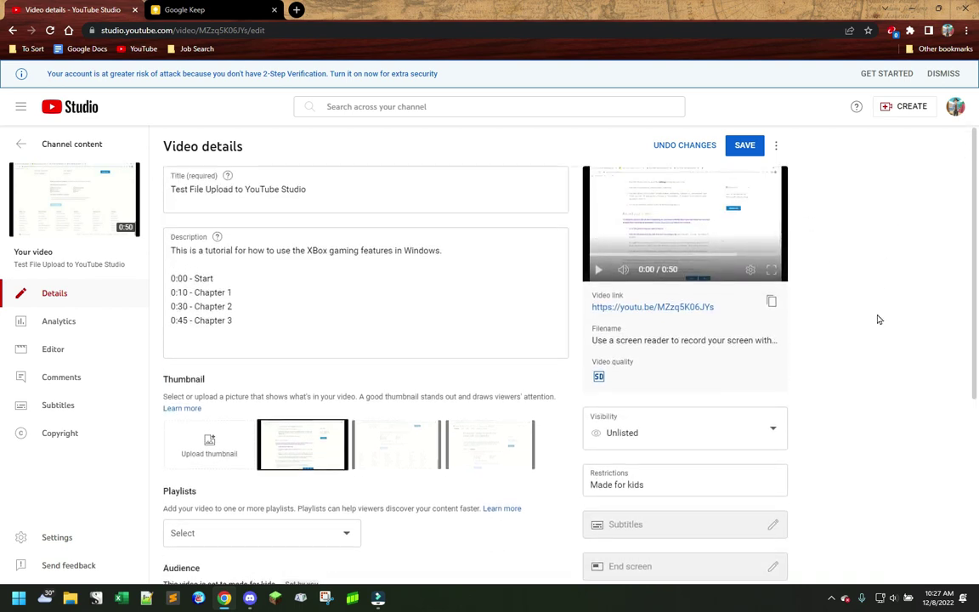
{"action": "mouse_move", "coordinate": [601, 382]}
{"action": "scroll", "coordinate": [840, 381], "scroll_direction": "down", "scroll_amount": 2}
{"action": "scroll", "coordinate": [840, 380], "scroll_direction": "down", "scroll_amount": 2}
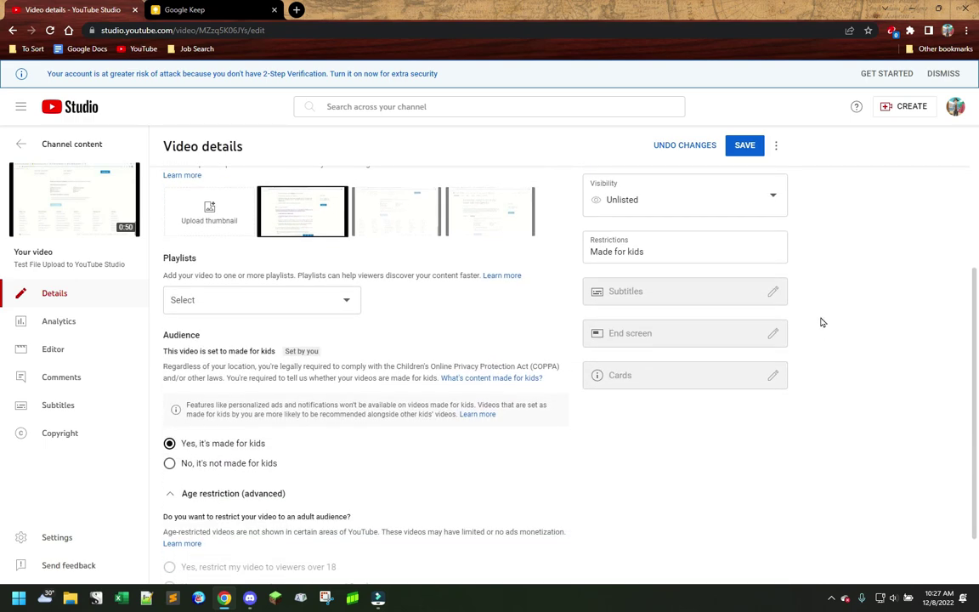
{"action": "left_click", "coordinate": [746, 145]}
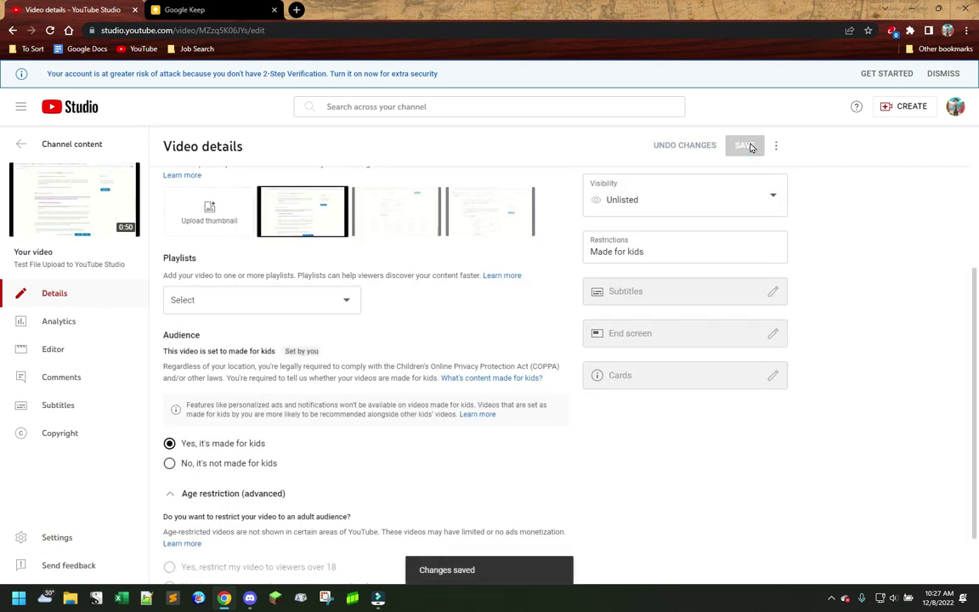
{"action": "mouse_move", "coordinate": [775, 241]}
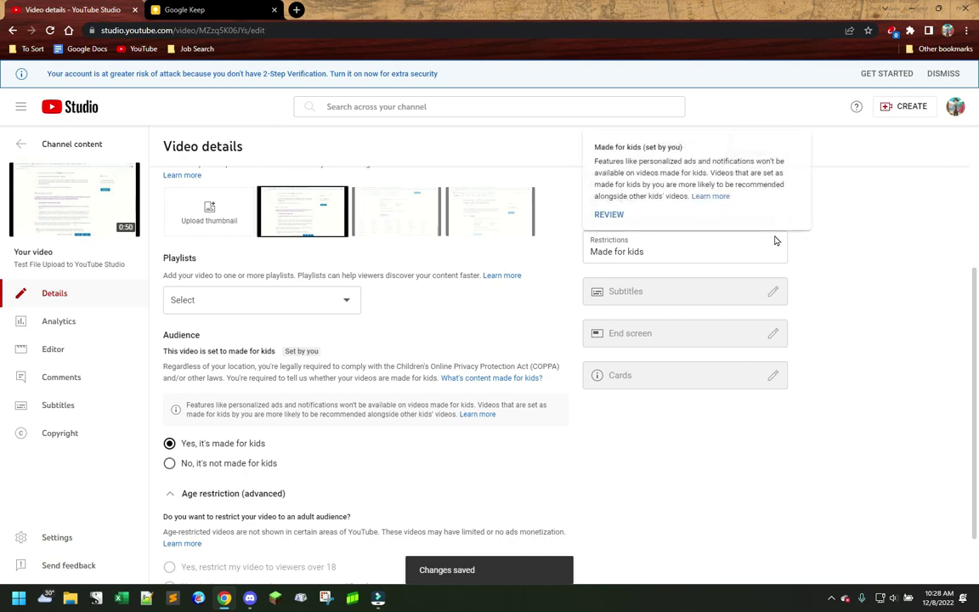